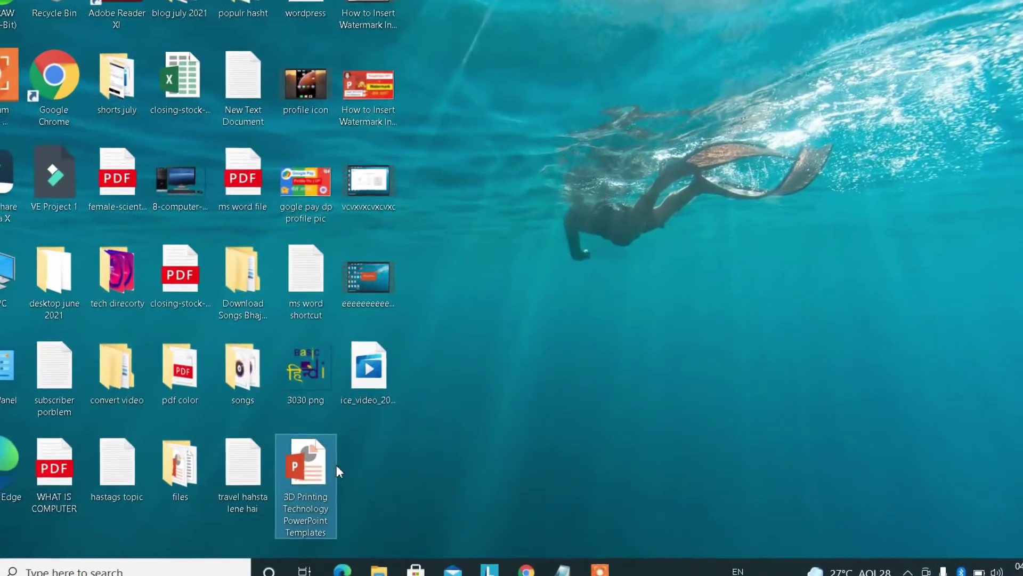
- Open the 3D Printing Technology PowerPoint Templates presentation from the desktop
double_click(331, 466)
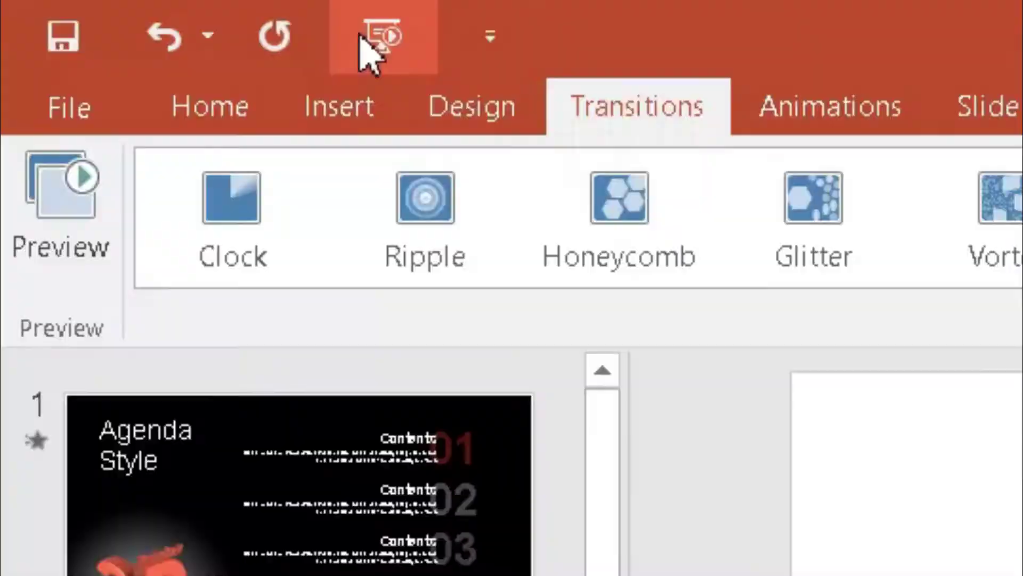
- Run the slide show from the first slide, then return to the Agenda Style slide in Normal view
click(107, 11)
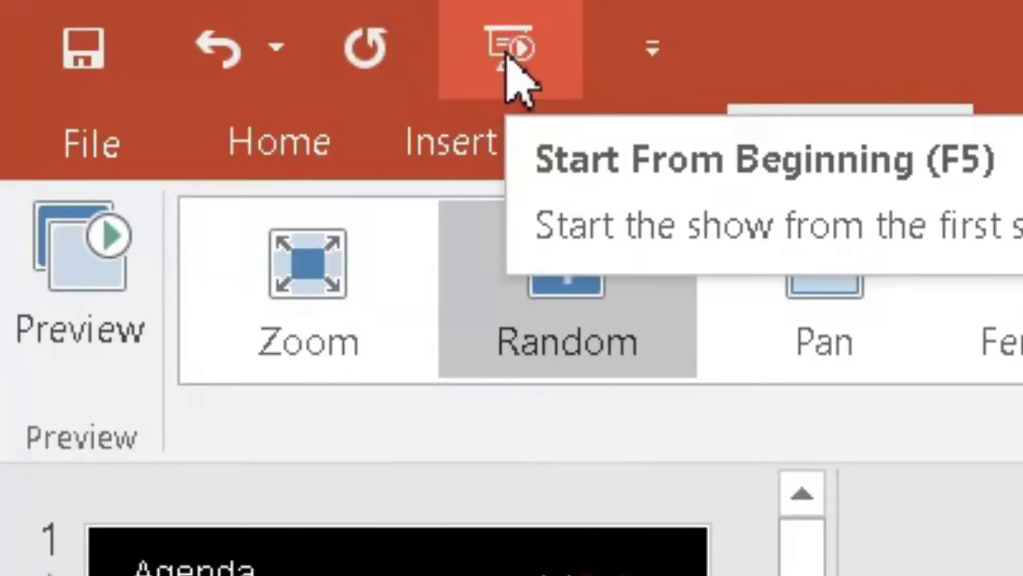
click(107, 10)
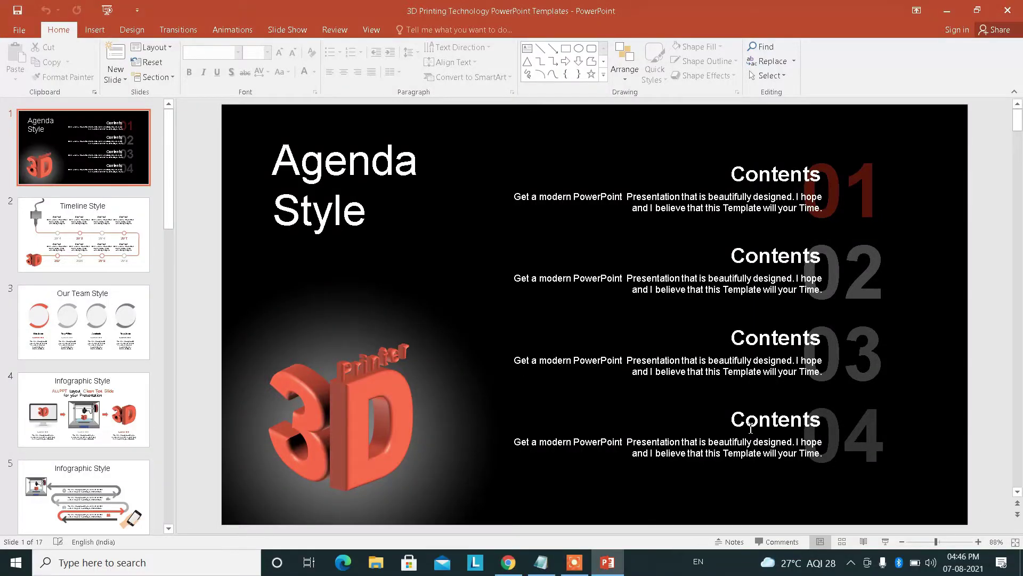
scroll(68, 357, down, 3)
scroll(70, 364, up, 3)
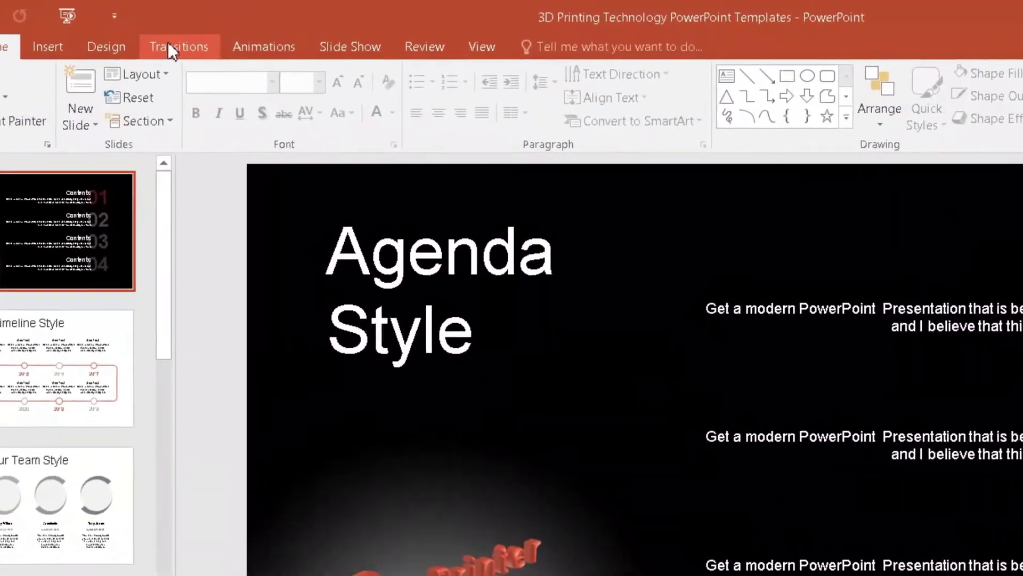
- Apply a 01.50-second Split transition to the Agenda Style slide
click(168, 45)
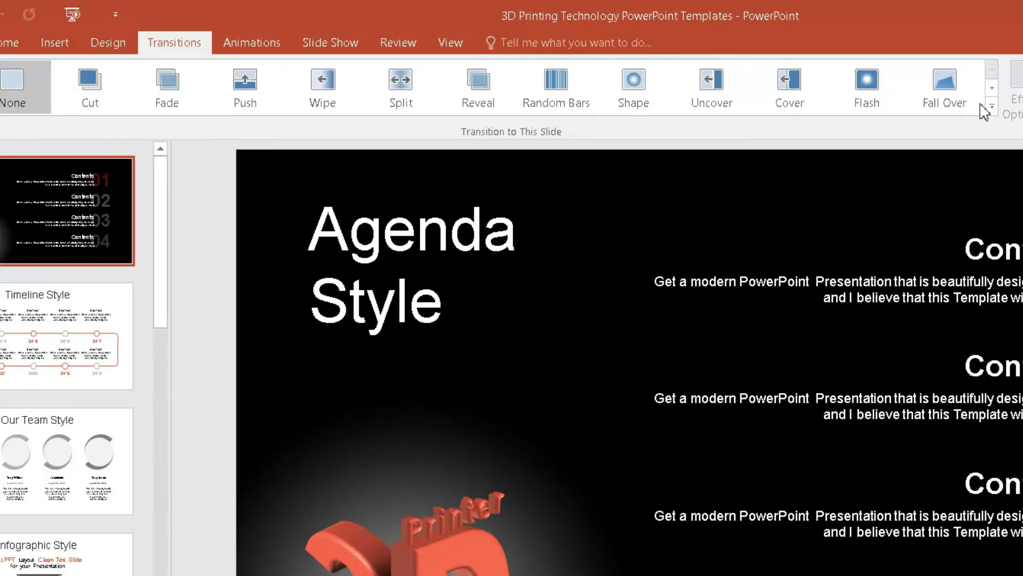
click(993, 107)
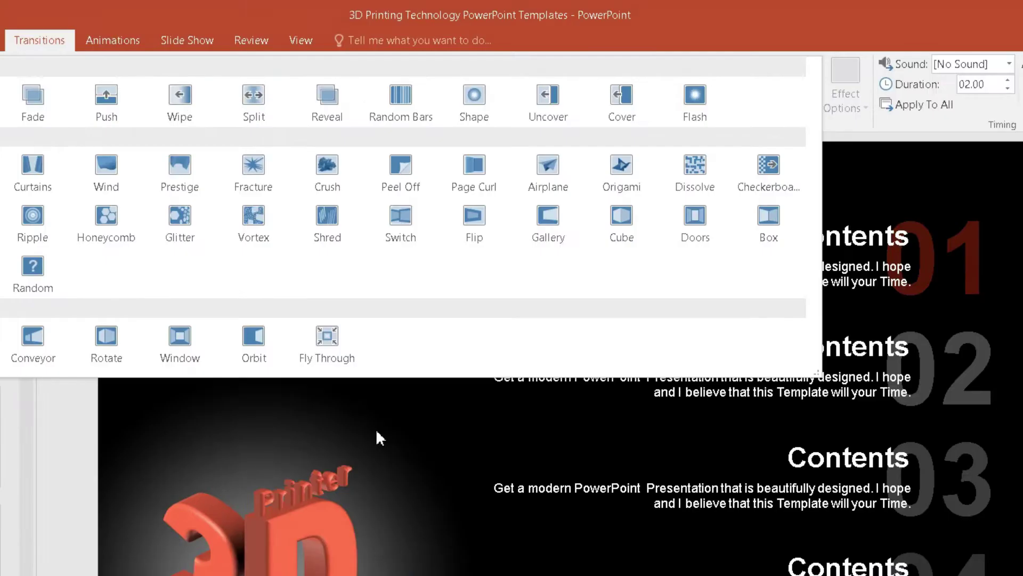
click(430, 323)
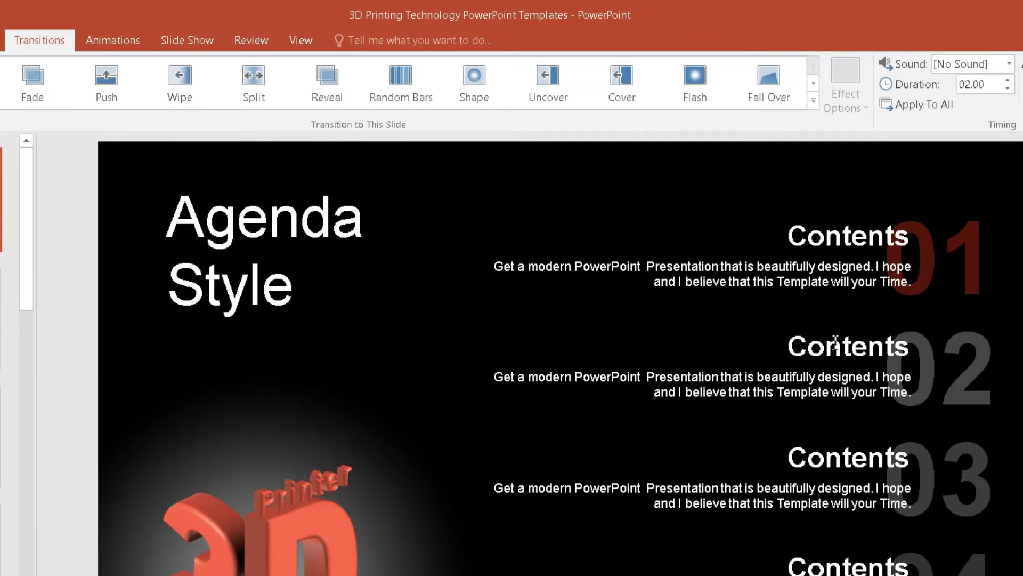
click(866, 251)
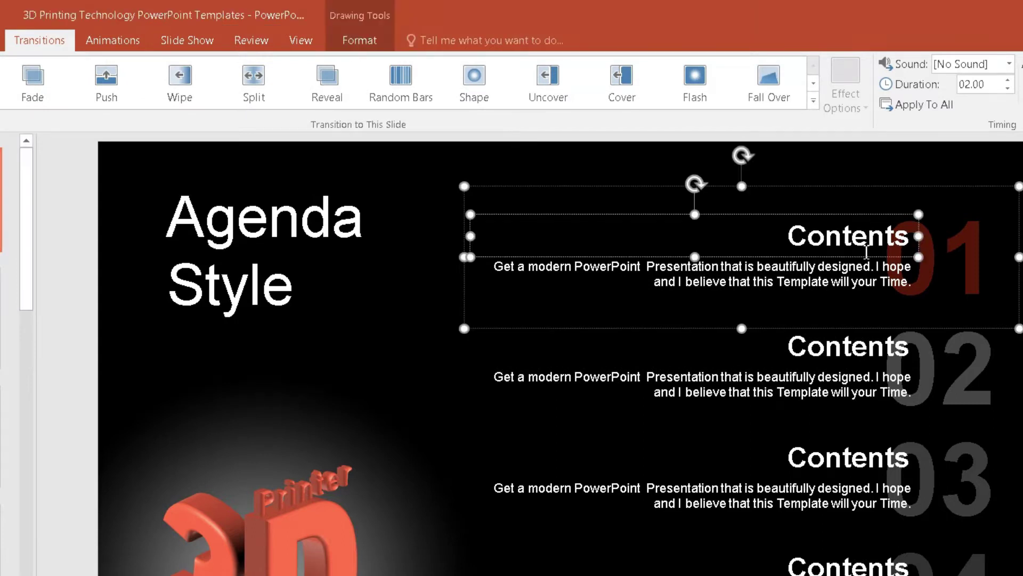
click(261, 87)
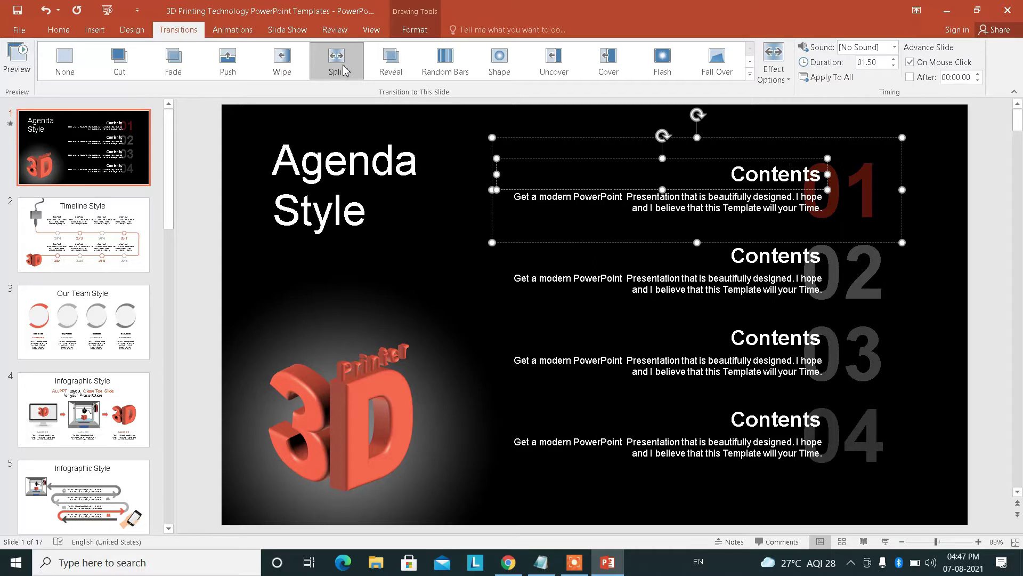
click(343, 191)
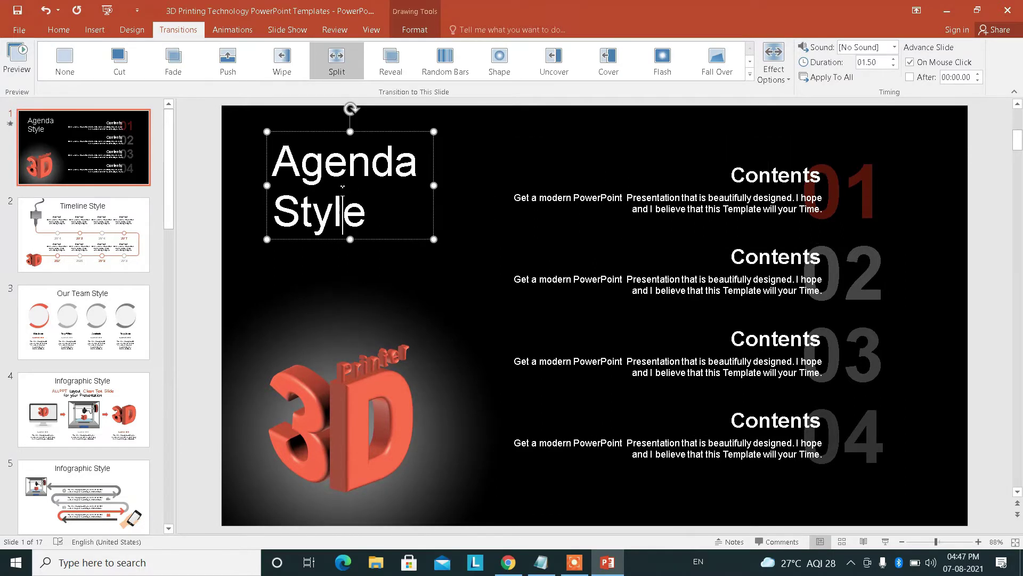
click(371, 287)
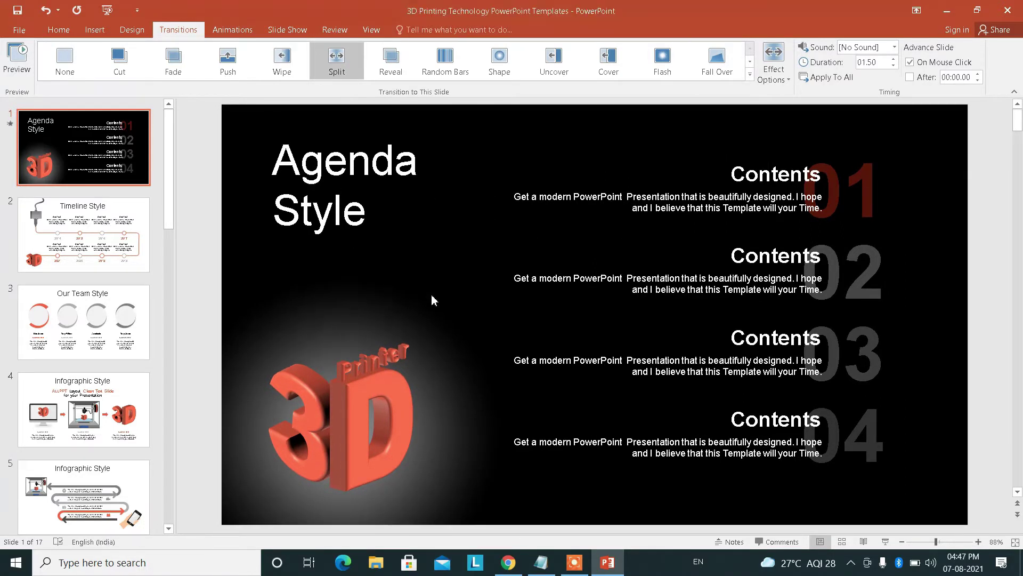
- Switch the Agenda Style slide to a 00.70 Fade transition with the Bomb sound and preview it
click(750, 75)
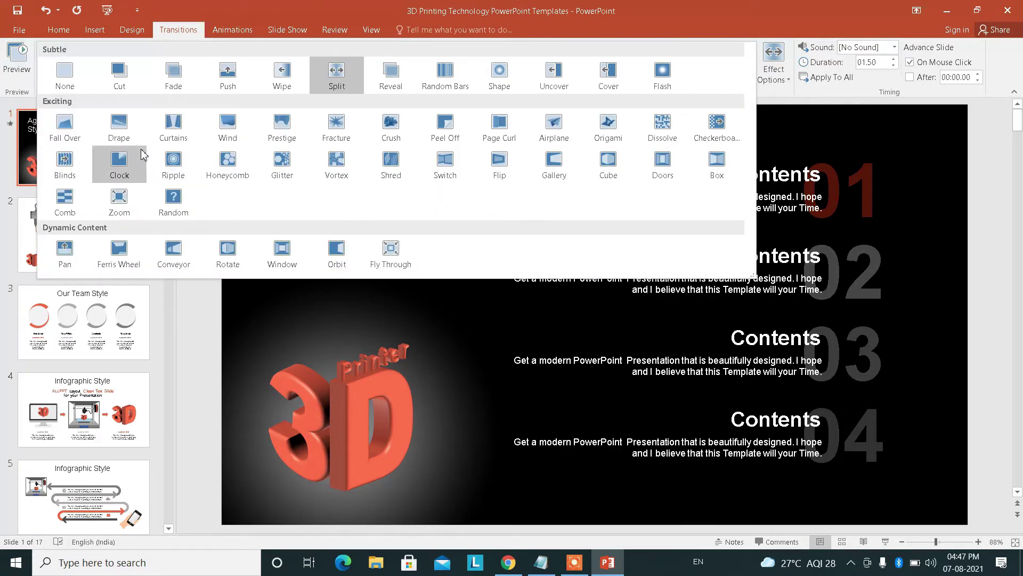
click(171, 83)
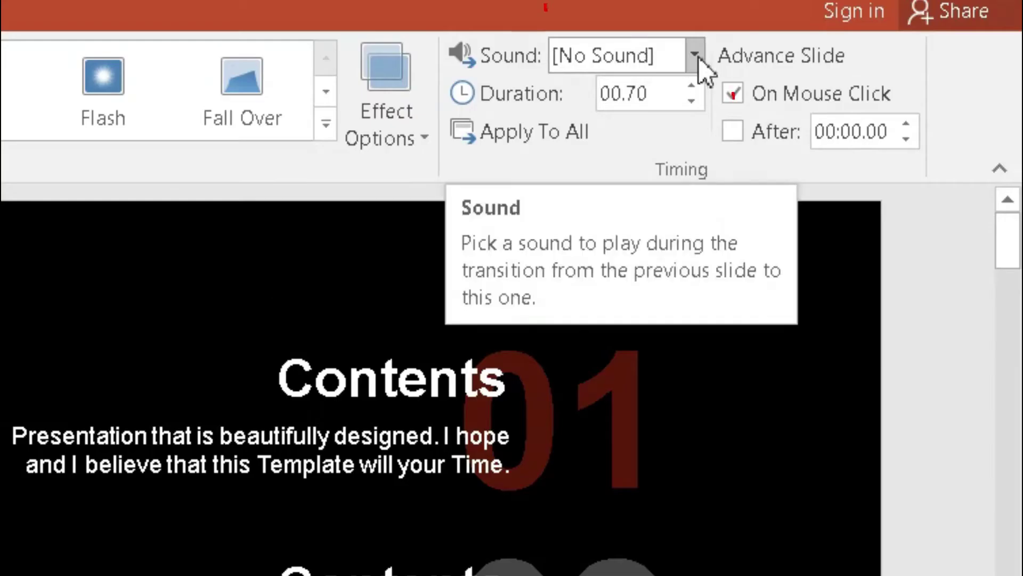
click(696, 58)
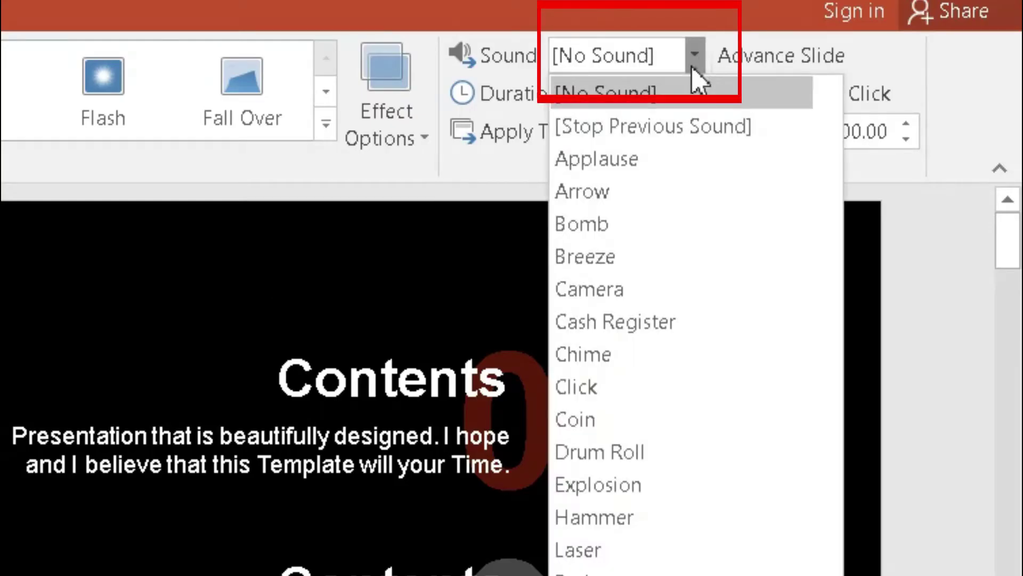
click(623, 235)
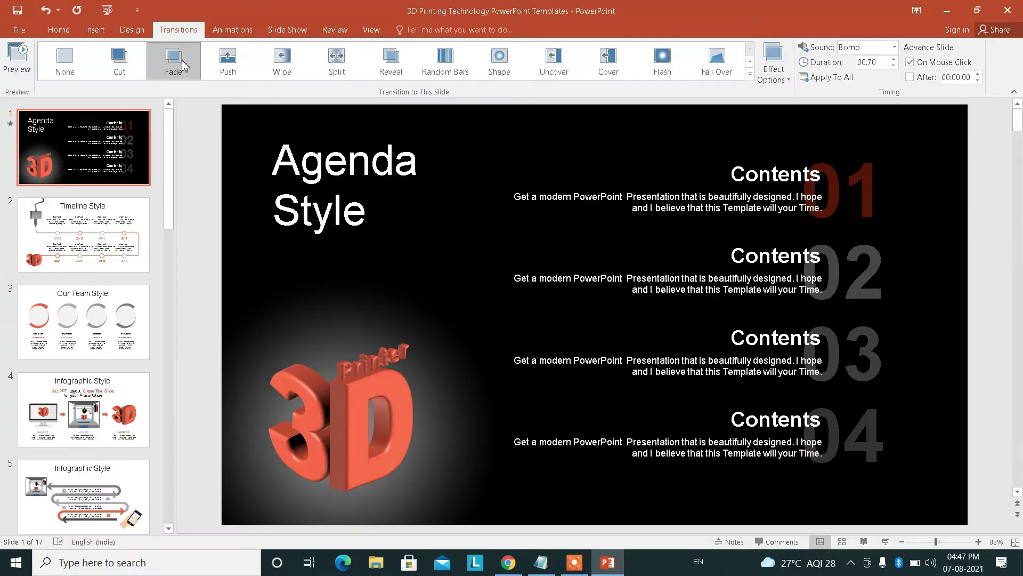
click(181, 62)
- Give the Timeline Style slide a Split transition with the Breeze sound
click(84, 228)
click(334, 61)
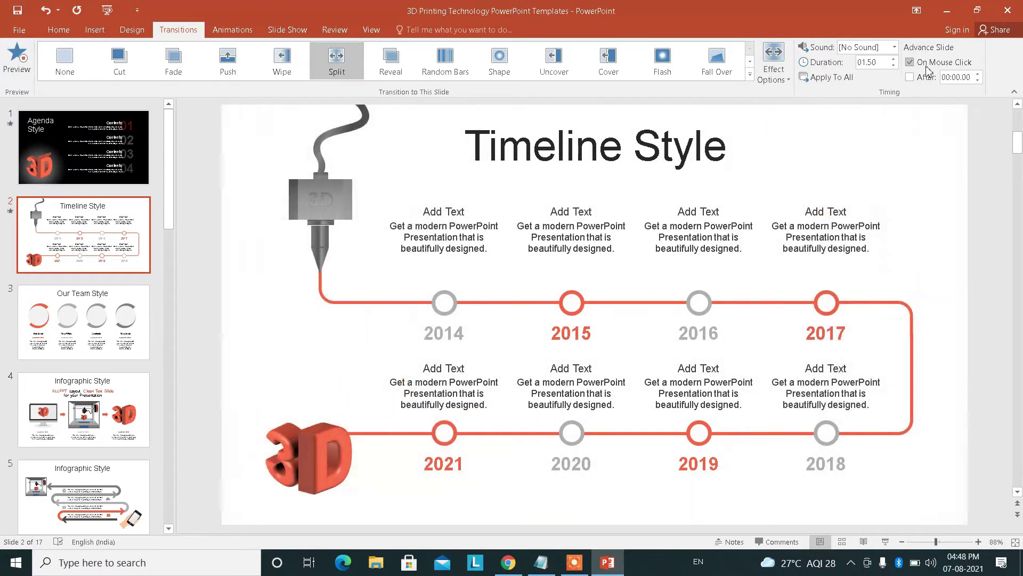
click(885, 47)
click(882, 114)
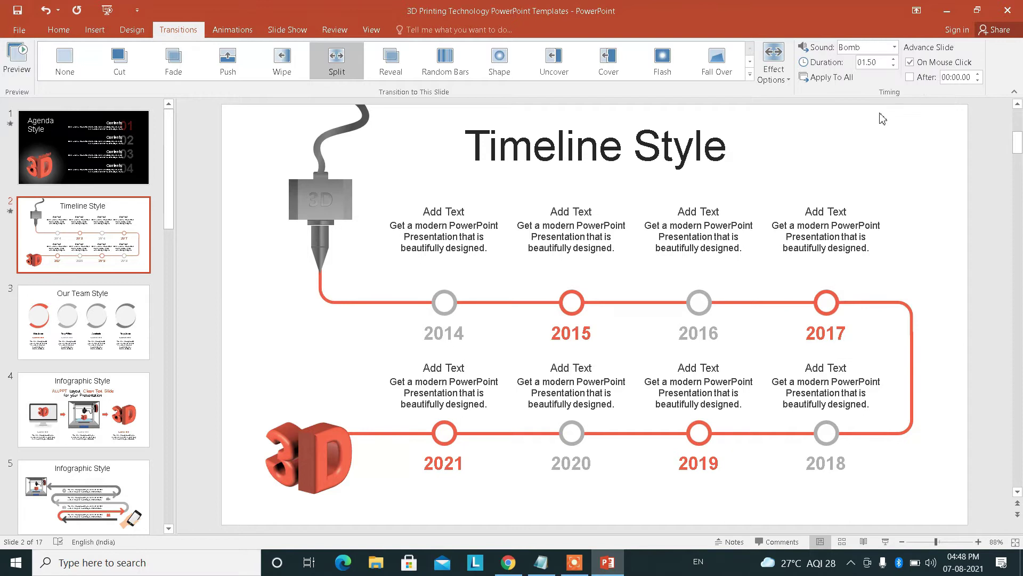
click(887, 47)
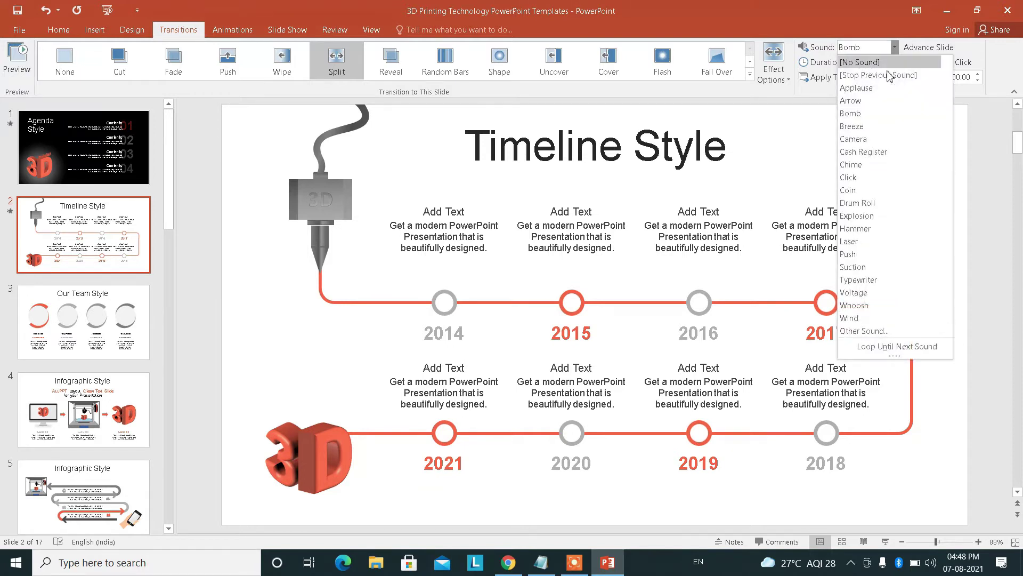
click(872, 128)
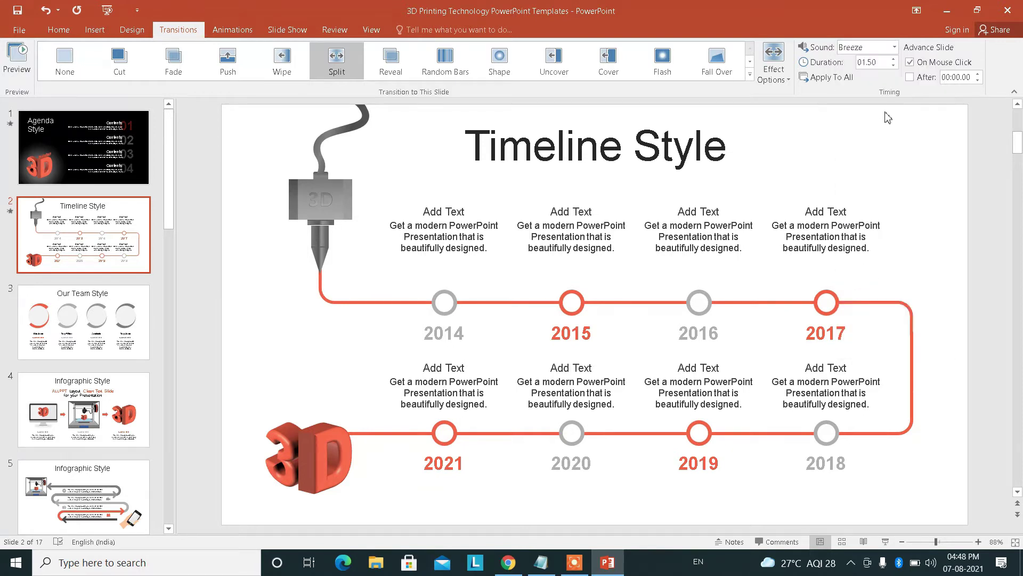
- Give the Our Team Style slide a Flash transition with the Cash Register sound
click(68, 290)
click(673, 67)
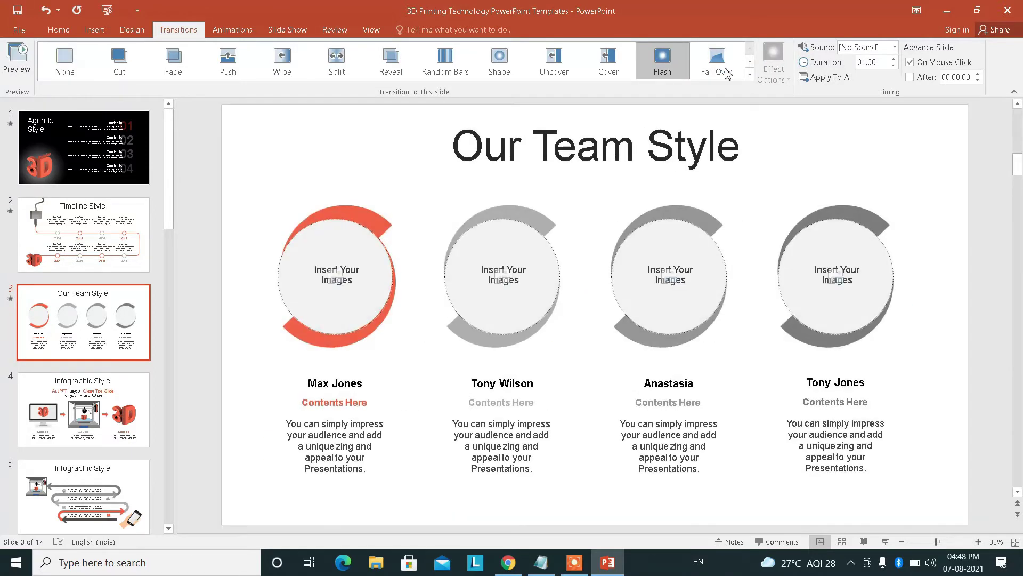
click(895, 46)
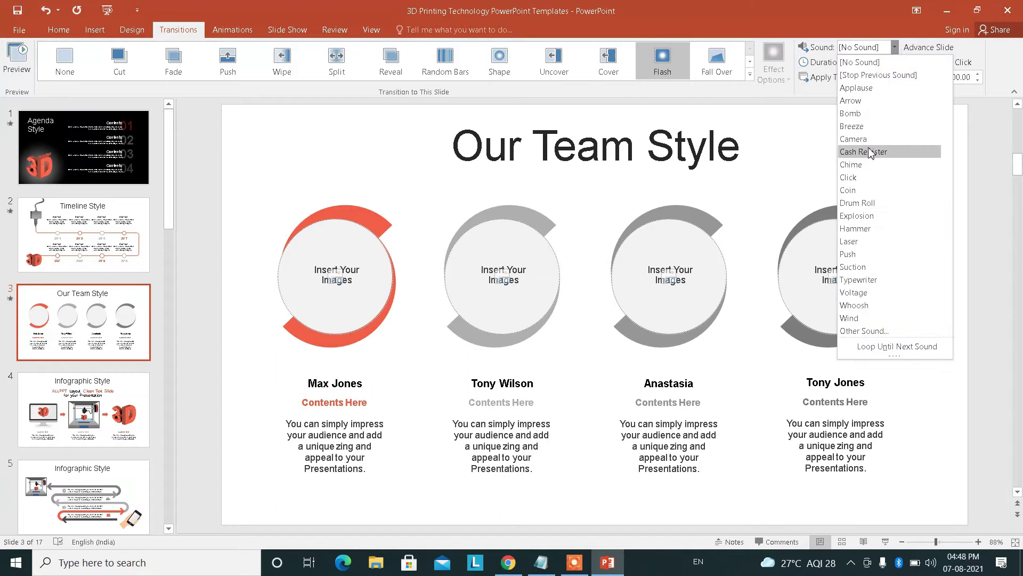
click(870, 152)
scroll(84, 293, down, 2)
- Apply a 01.25 Page Curl transition to slide 4, leaving its sound unchanged
click(84, 293)
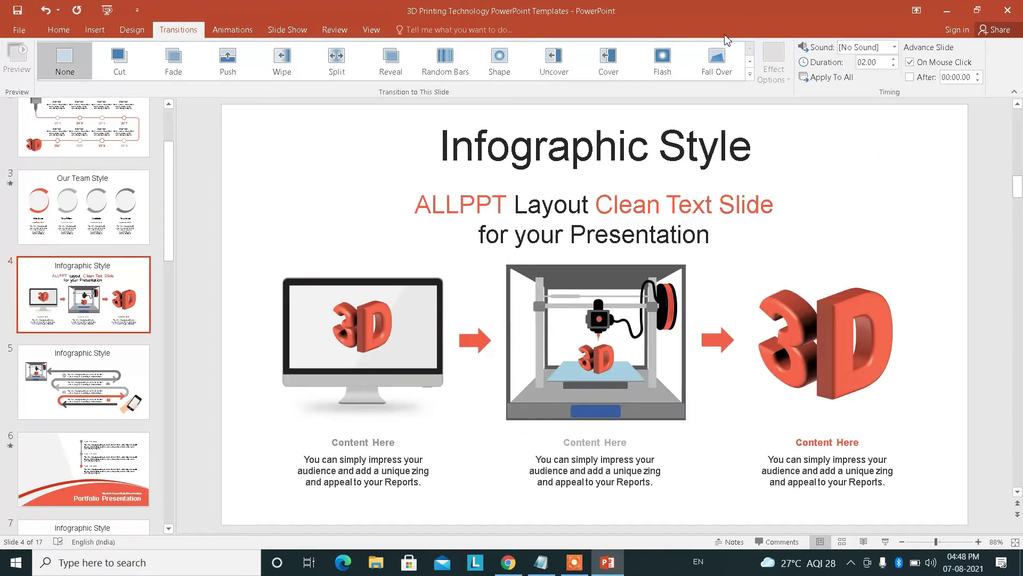
click(750, 75)
click(512, 128)
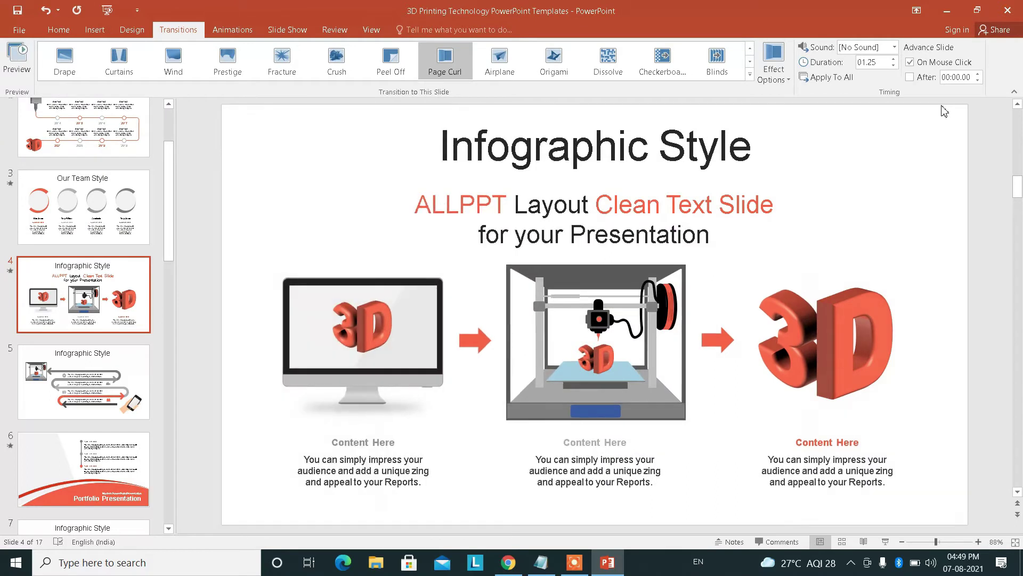
click(894, 47)
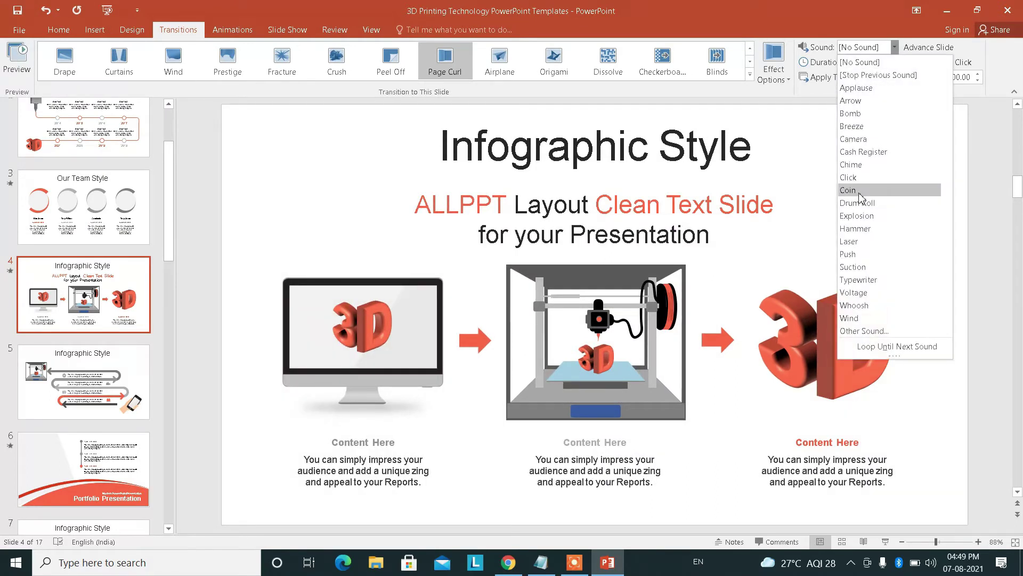
click(206, 226)
- Give slide 5 a 01.60 Gallery transition with the Hammer sound
click(69, 397)
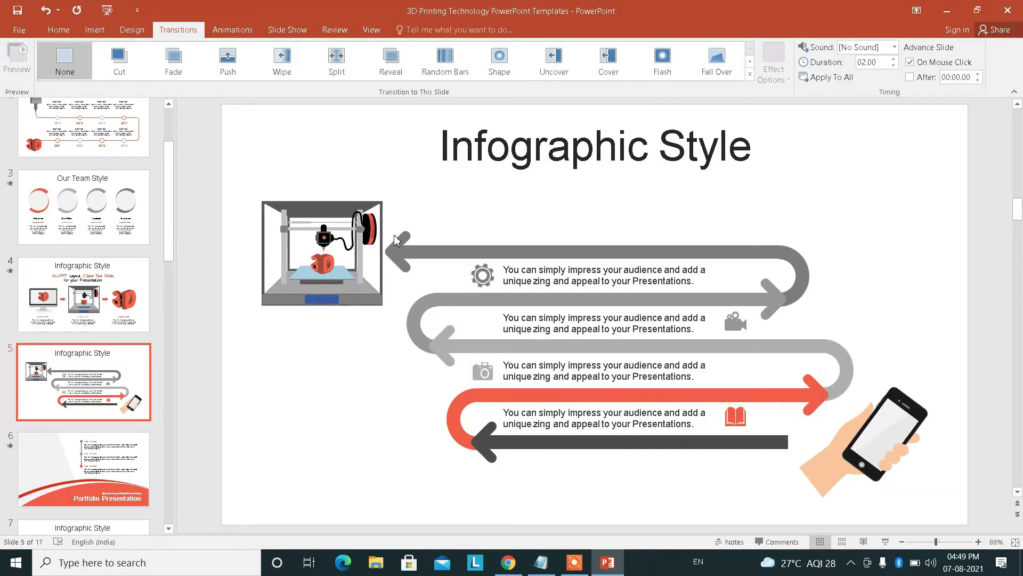
click(895, 47)
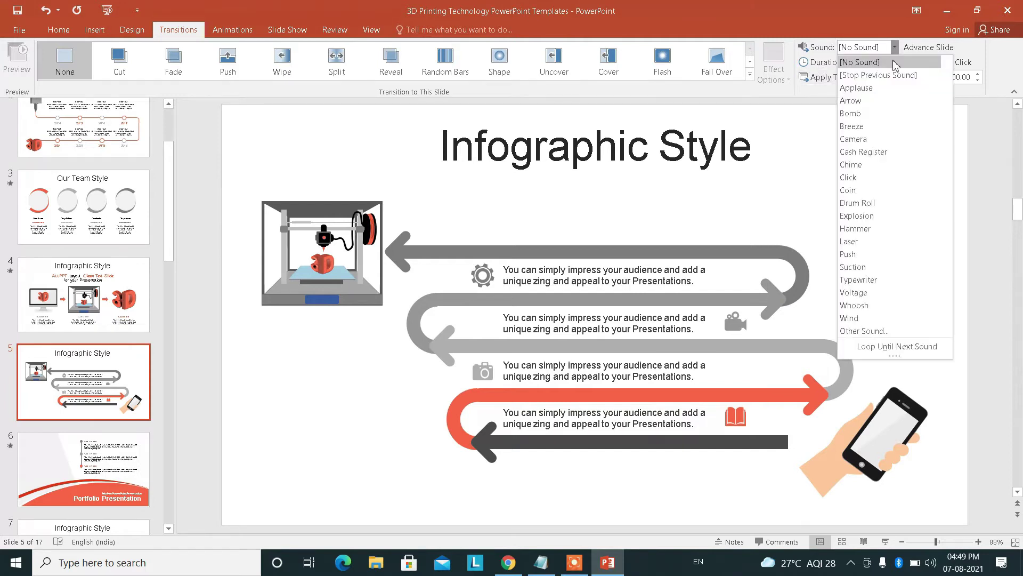
click(856, 229)
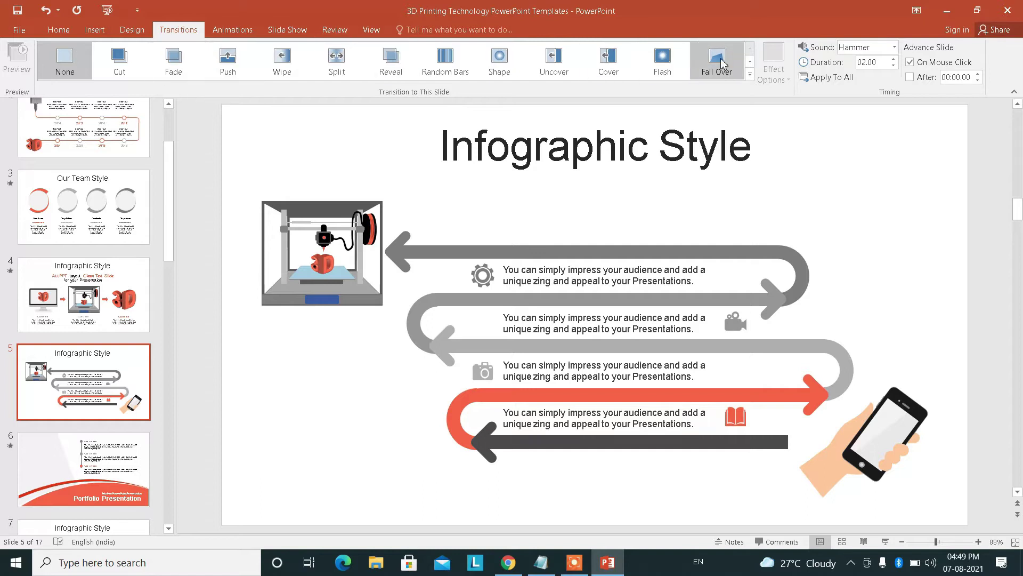
click(750, 74)
click(554, 165)
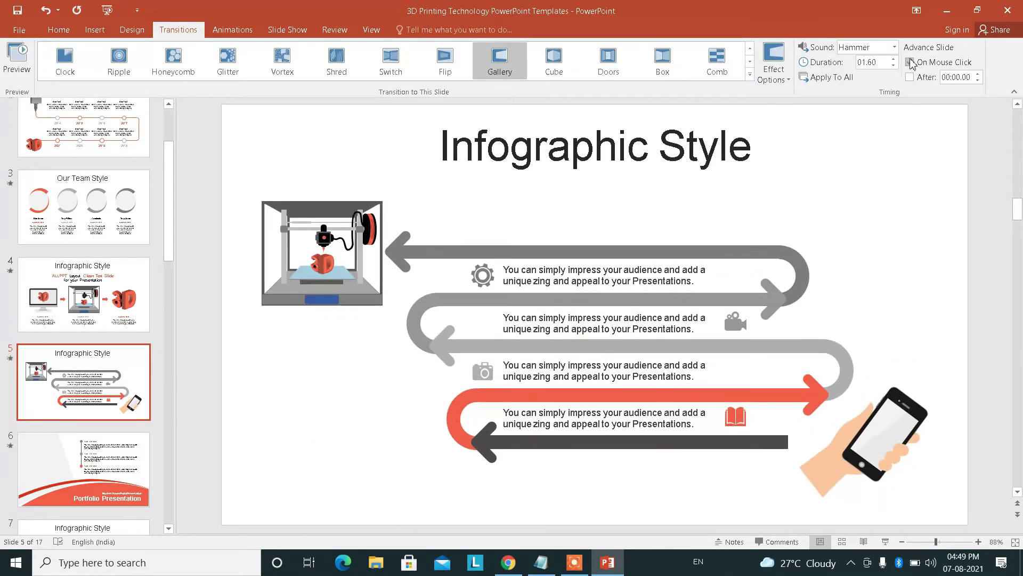
click(894, 47)
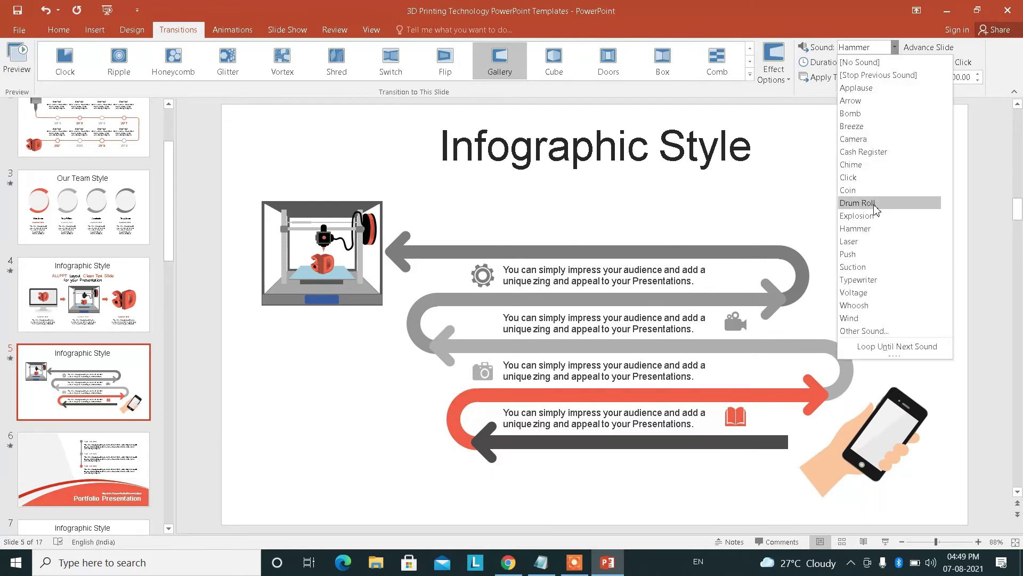
click(869, 228)
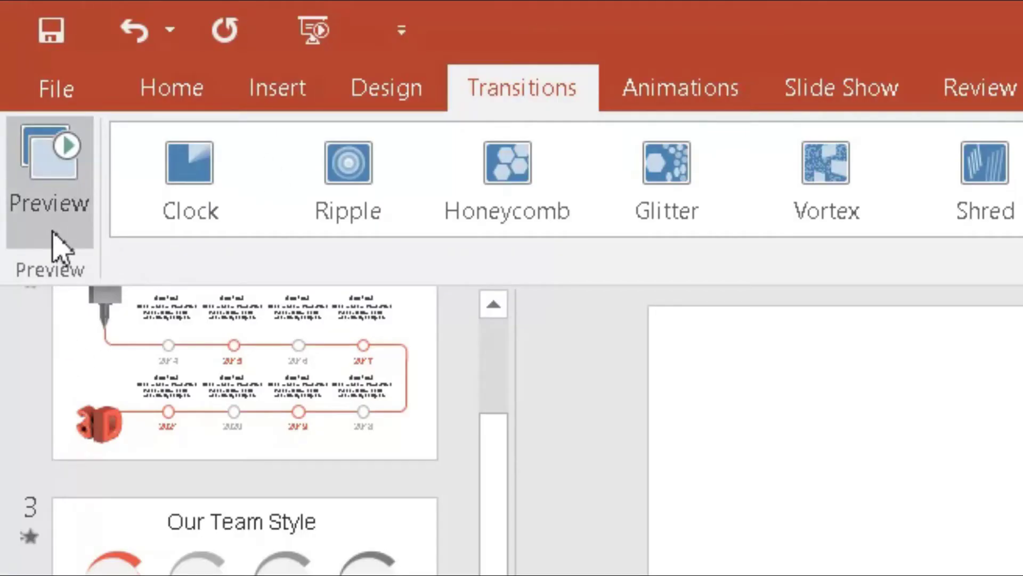
- Preview slide 5's Gallery transition
click(58, 247)
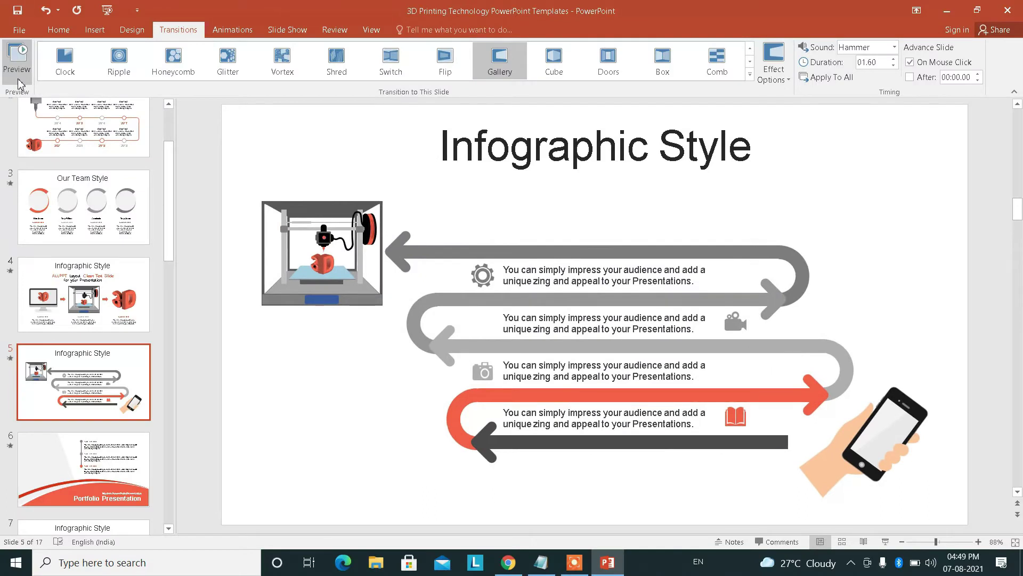
scroll(119, 292, down, 2)
scroll(119, 293, up, 3)
scroll(121, 289, up, 1)
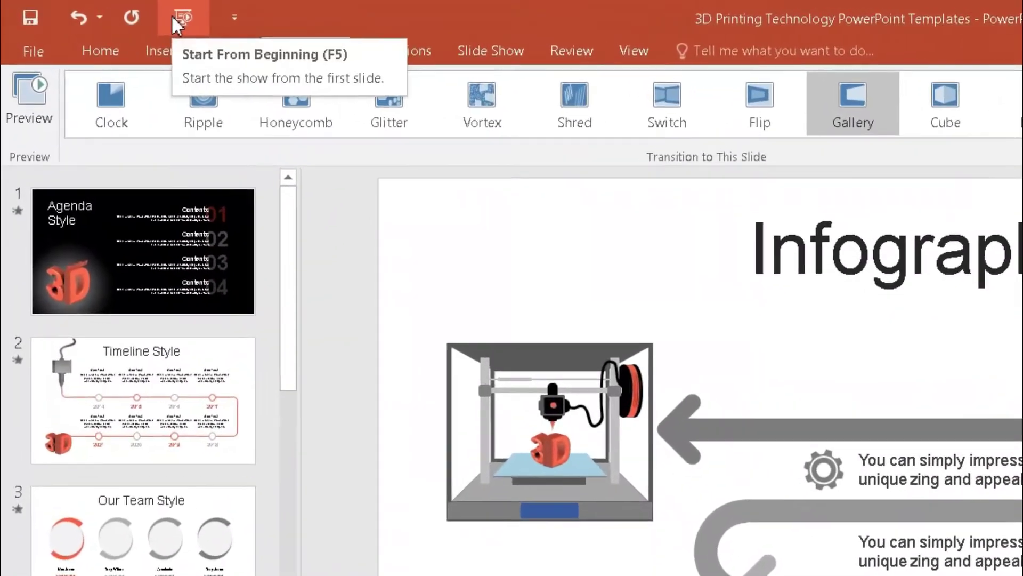
- Play the deck full-screen from the first slide, then exit with Esc
click(172, 16)
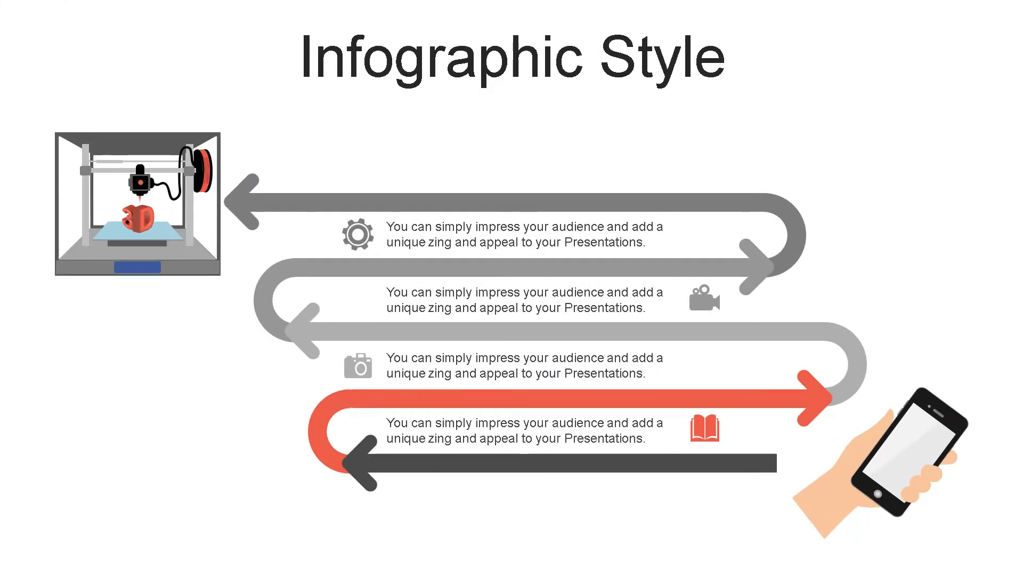
key(Escape)
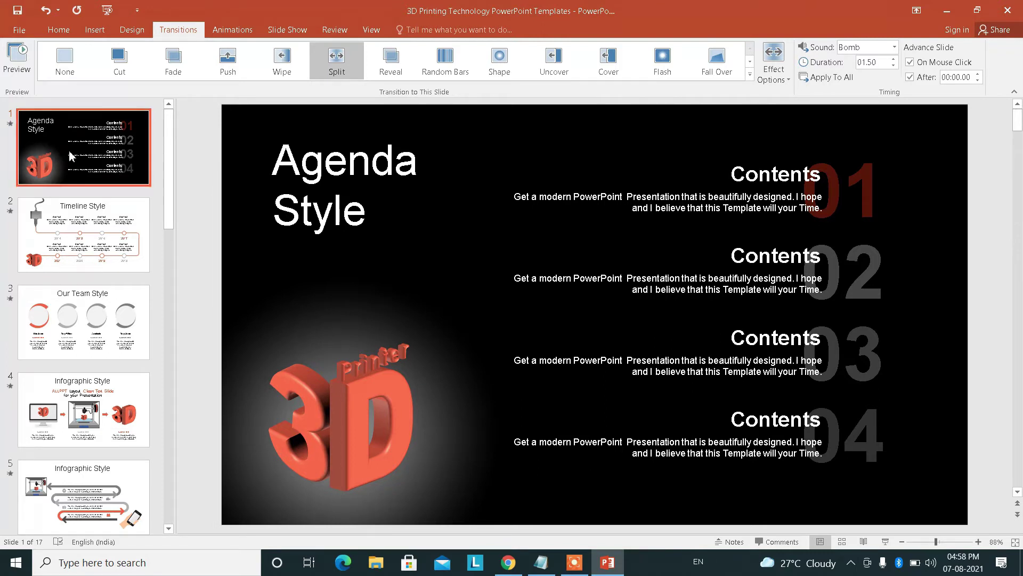
- Change slide 1 to a Fade transition, keeping the Bomb sound
click(173, 60)
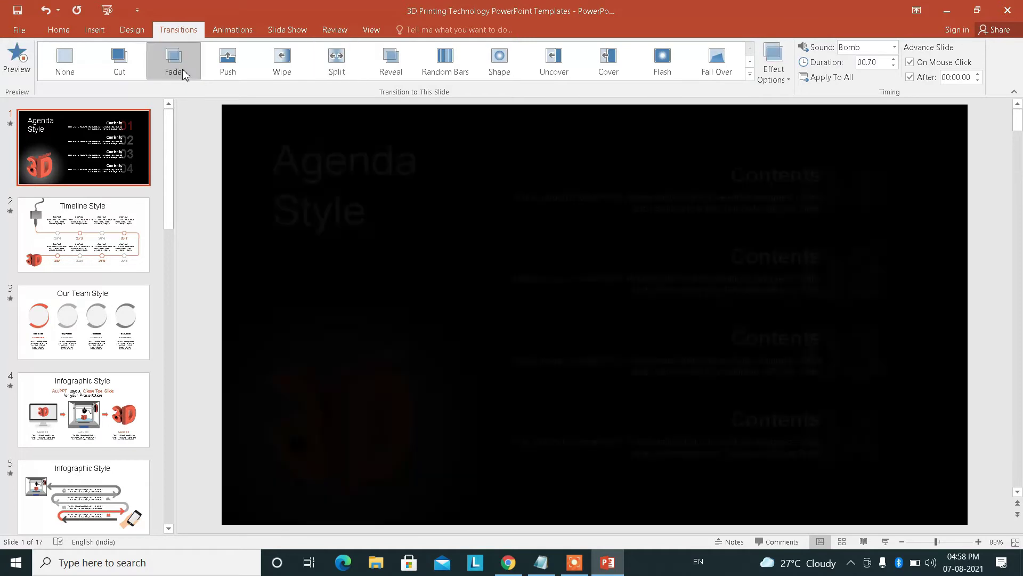
click(895, 47)
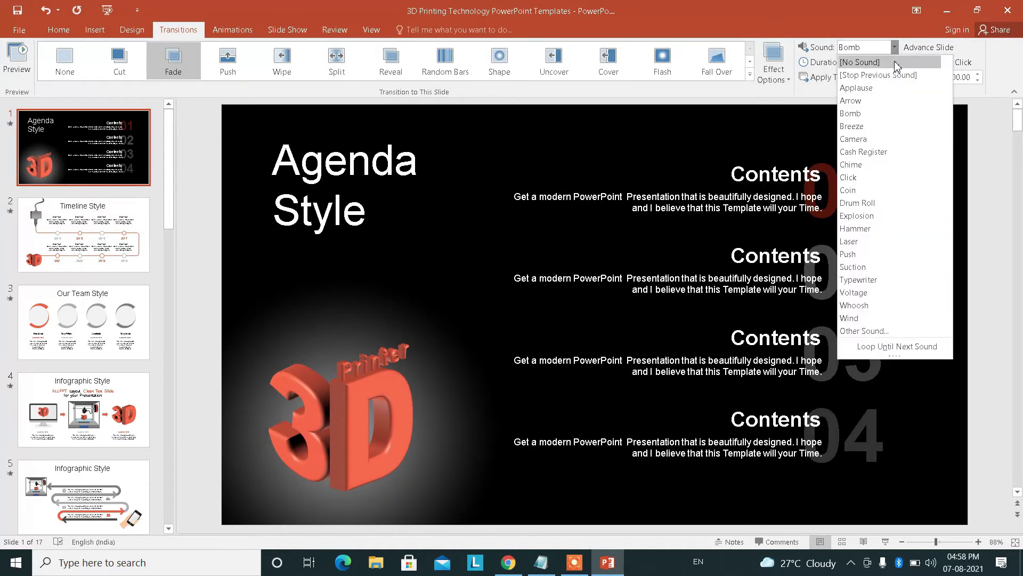
click(882, 120)
- Give the Timeline Style slide a Page Curl transition with the Breeze sound
click(90, 248)
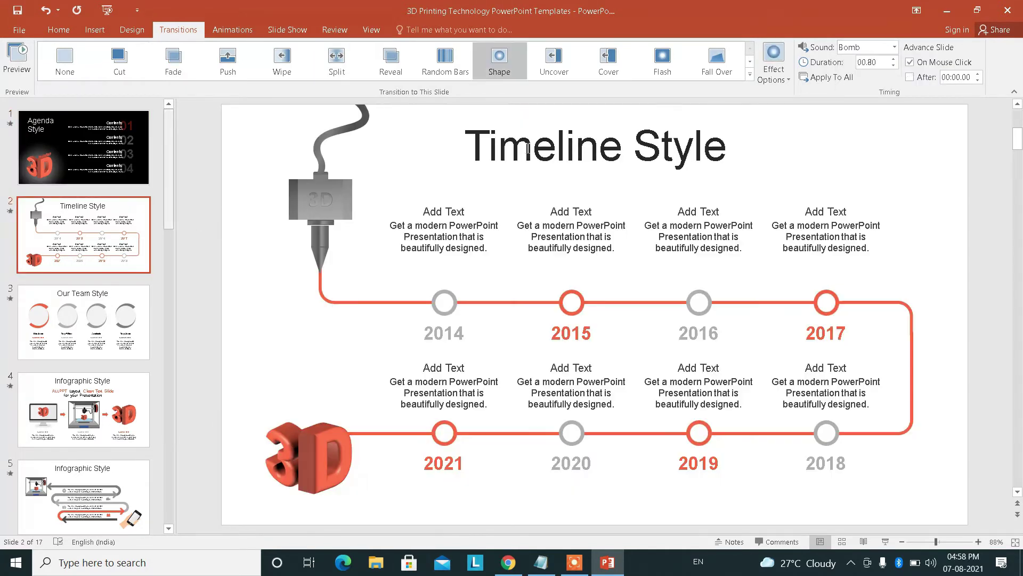
click(750, 74)
click(498, 128)
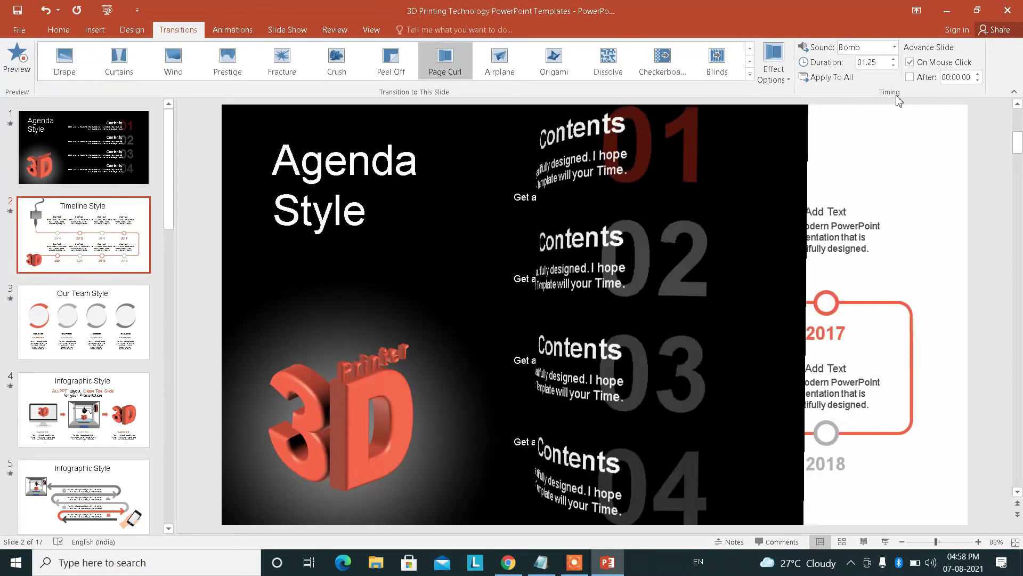
click(895, 48)
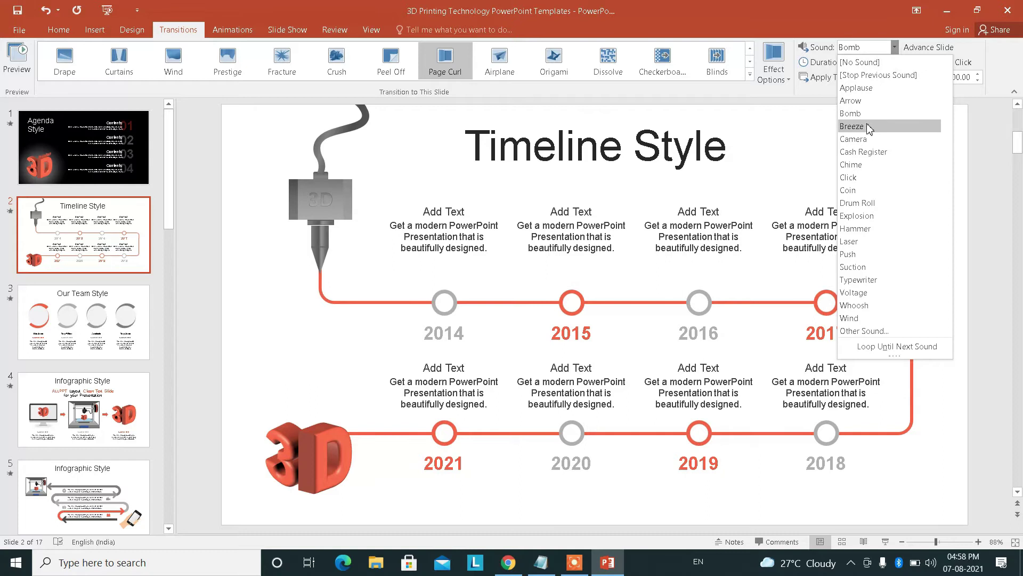
click(872, 127)
- Give the Our Team Style slide a 01.00 Push transition with the Click sound
click(84, 322)
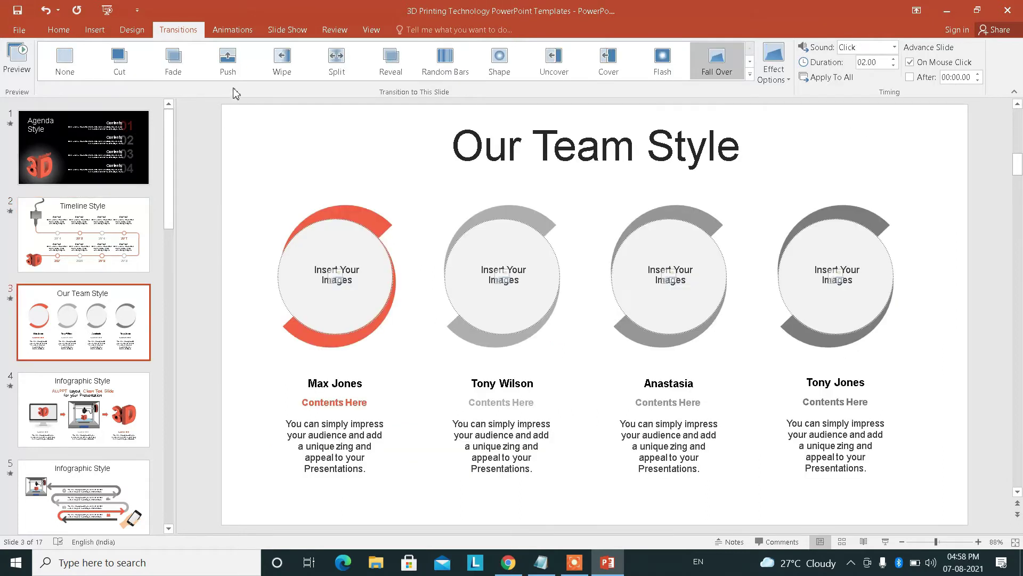
click(240, 66)
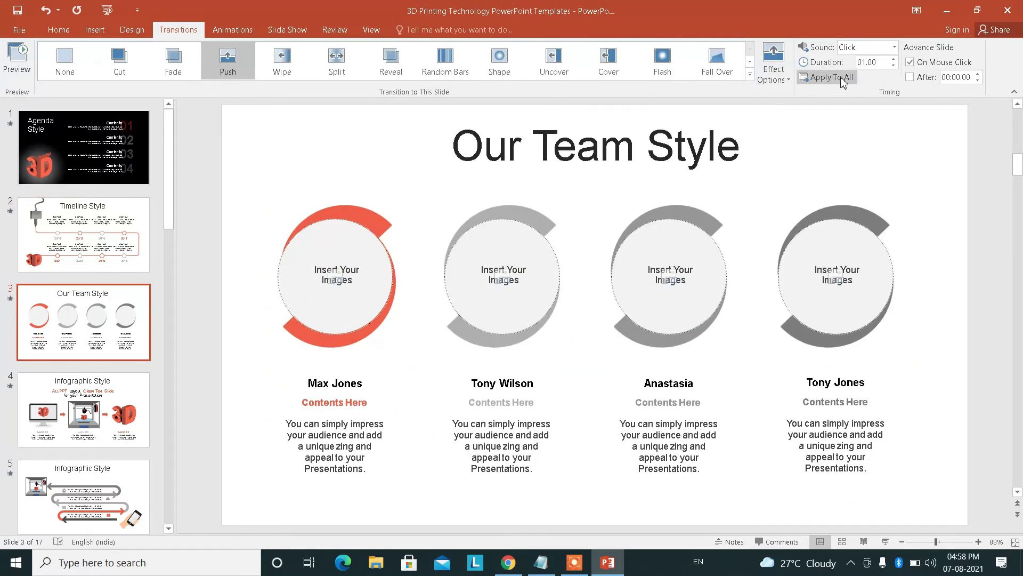
click(895, 47)
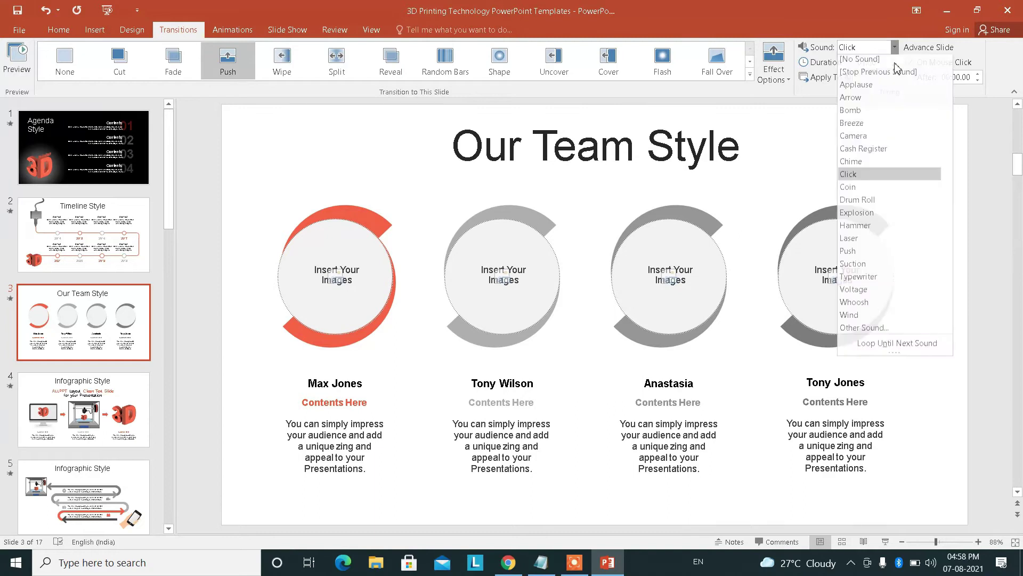
click(859, 176)
scroll(83, 319, down, 3)
- Give slide 4 a Vortex transition with the Push sound
click(84, 295)
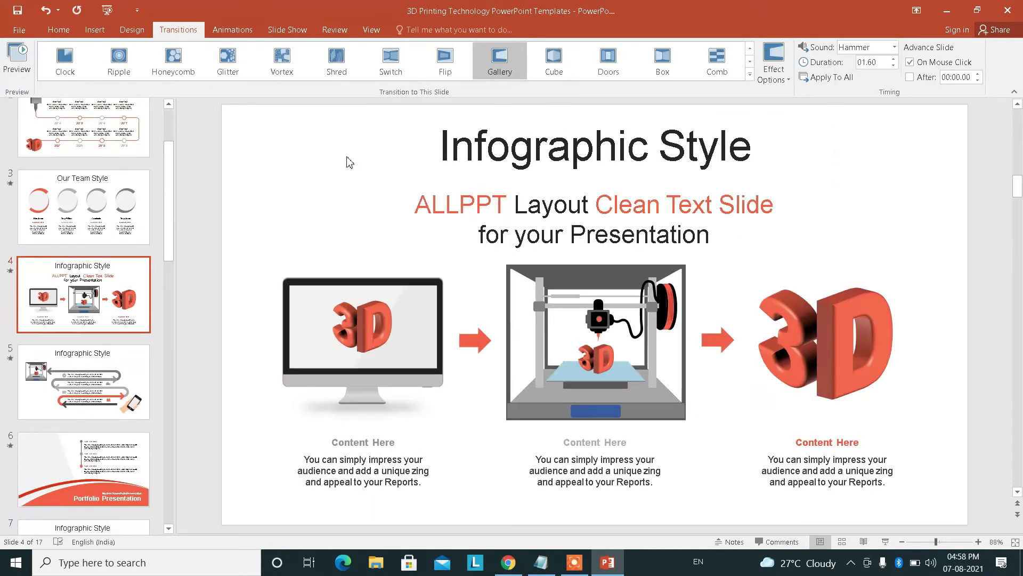
click(282, 60)
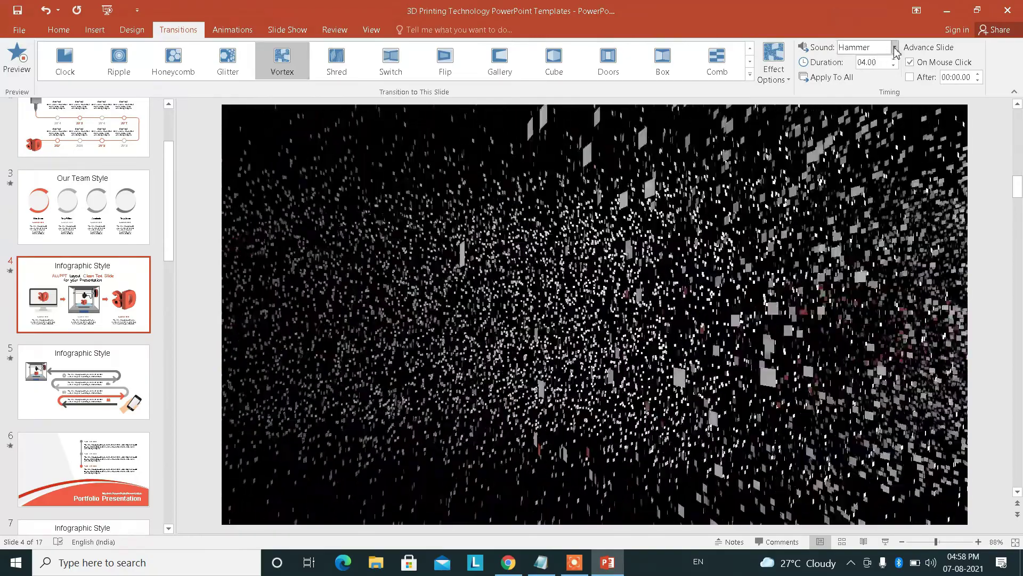
click(894, 47)
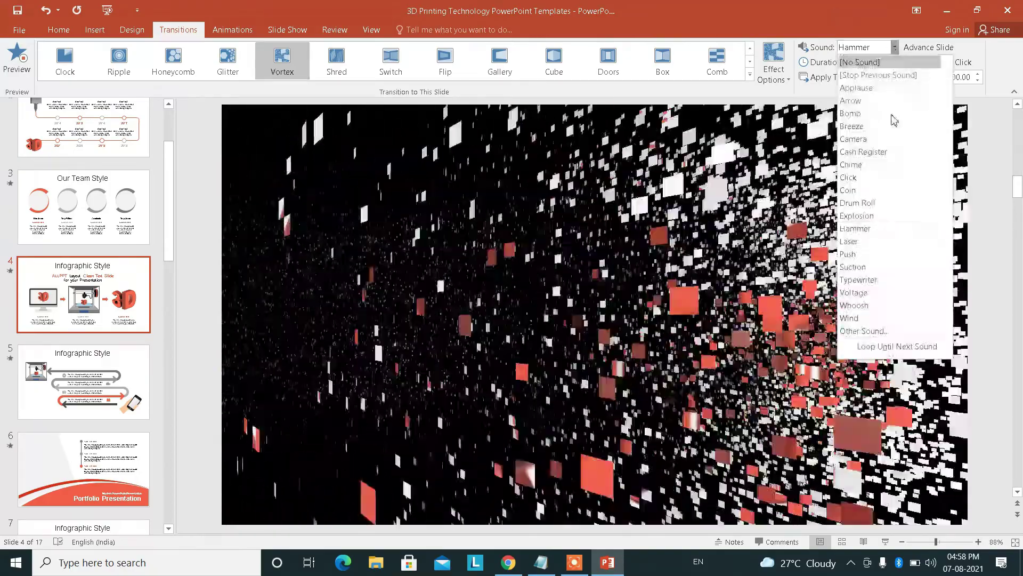
click(852, 242)
- Give slide 5 a 01.50 Random transition with the Voltage sound
click(103, 399)
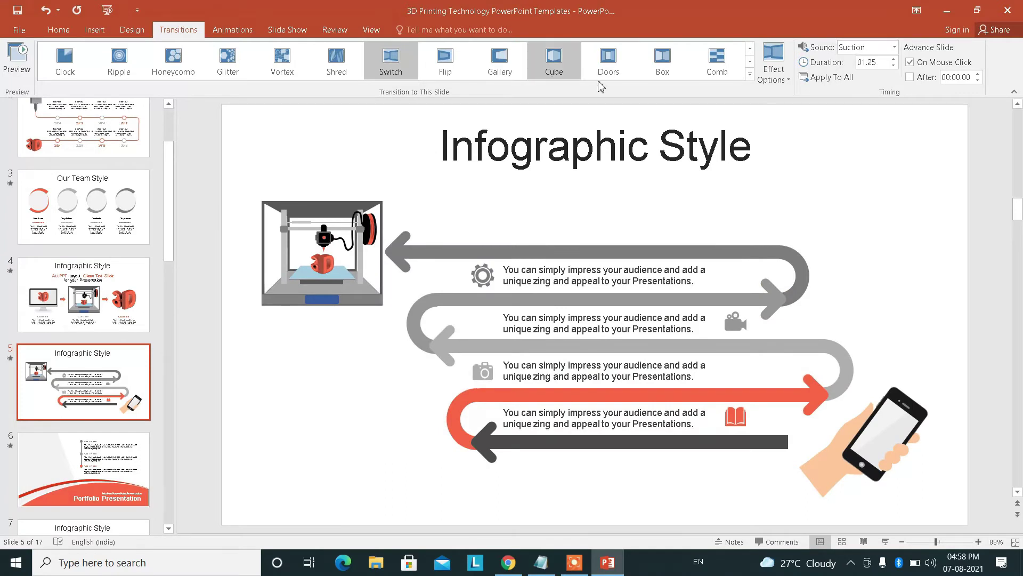
click(750, 76)
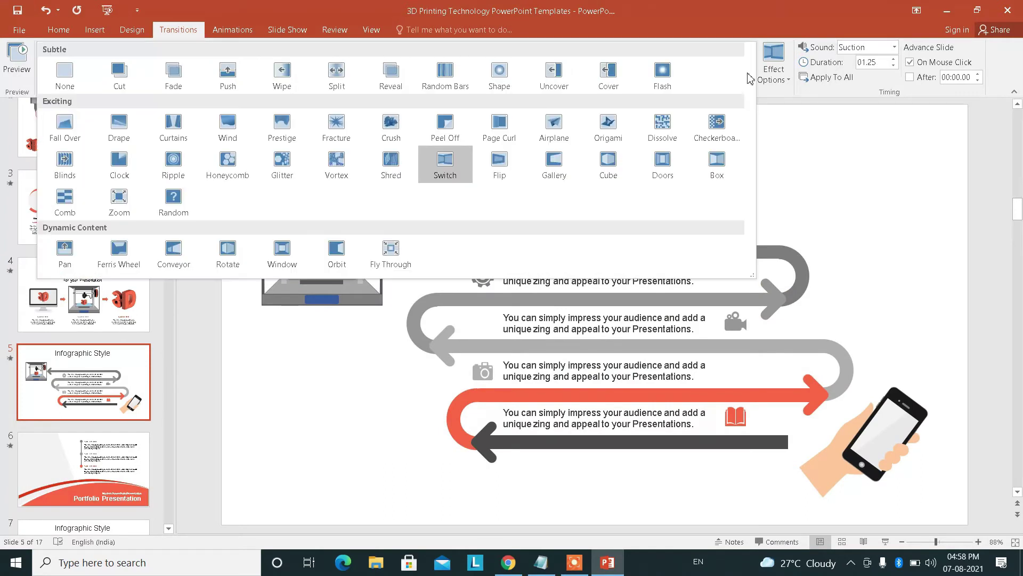
click(164, 209)
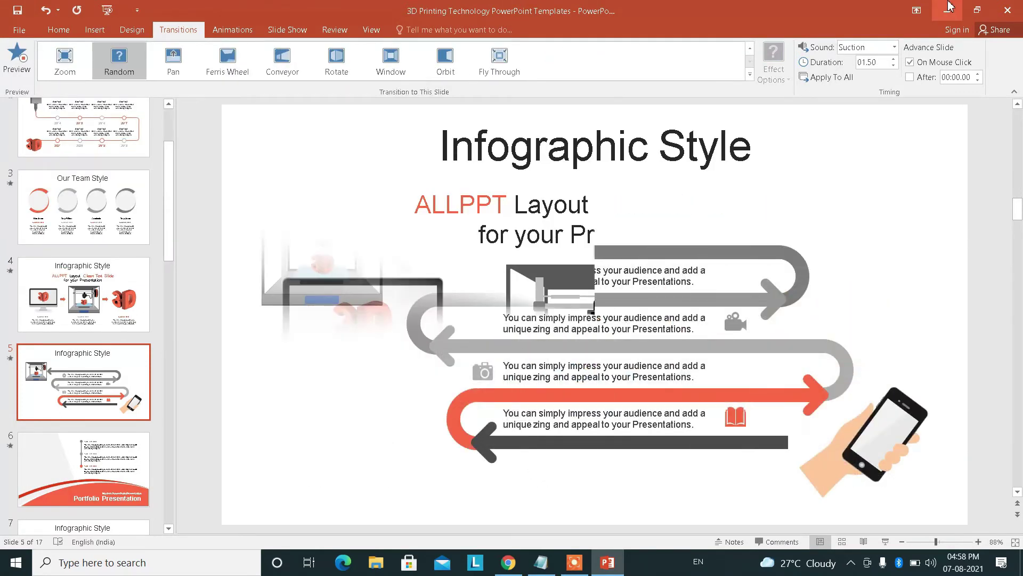
click(895, 47)
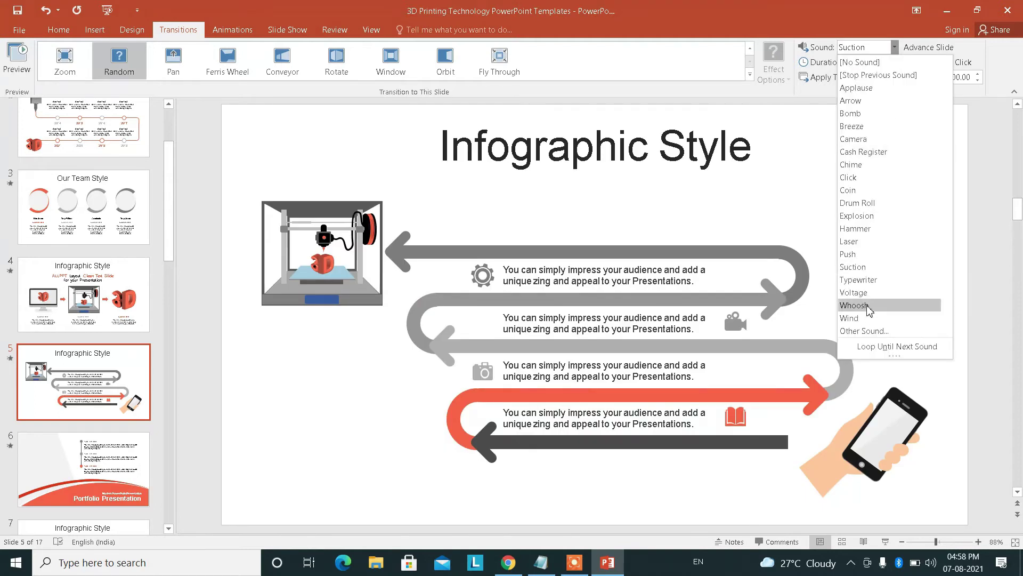
click(854, 293)
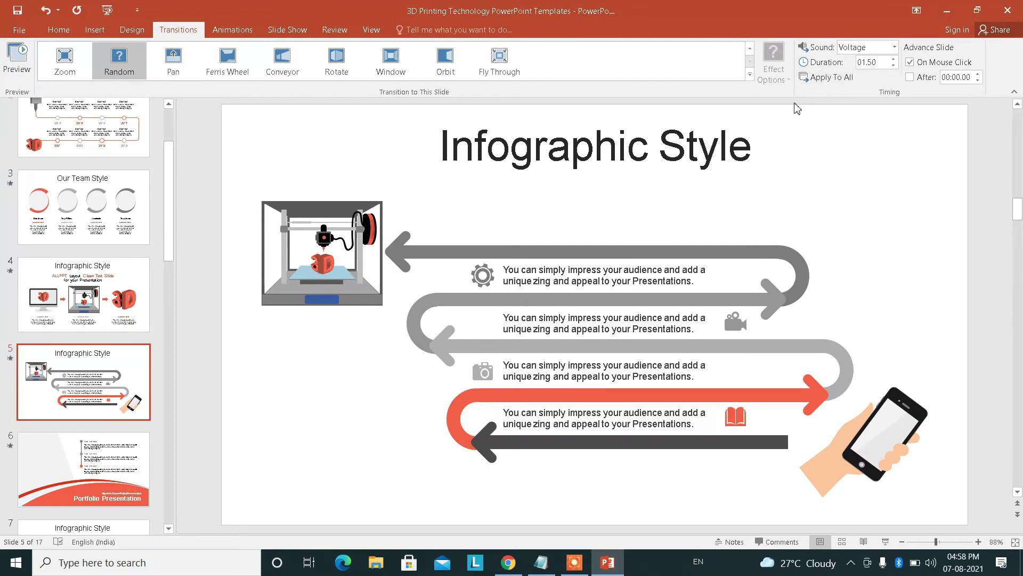
scroll(83, 214, up, 3)
- Make slides 1 and 2 auto-advance after 00:03 and 00:05 seconds
click(114, 140)
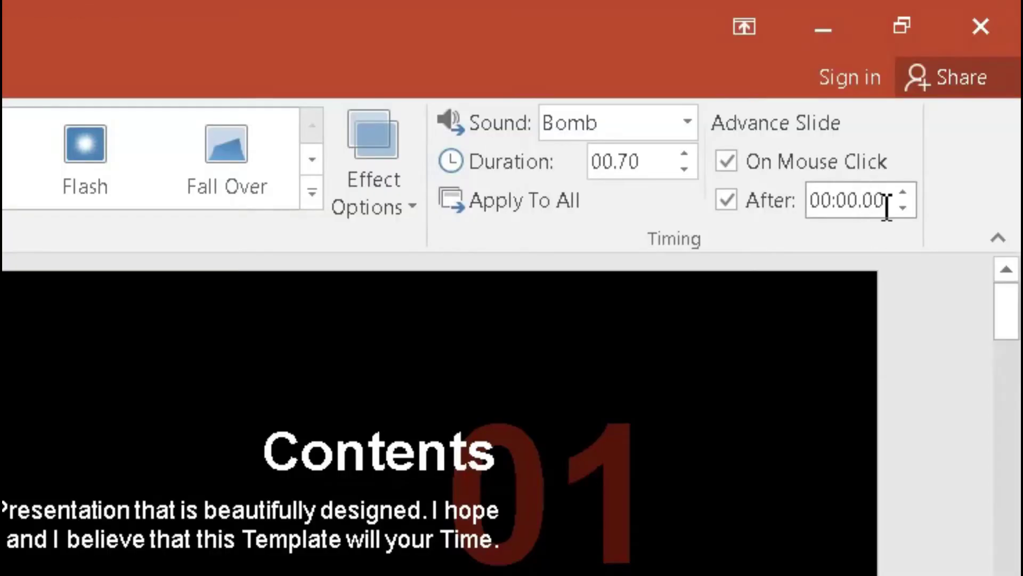
click(977, 73)
click(978, 73)
click(977, 73)
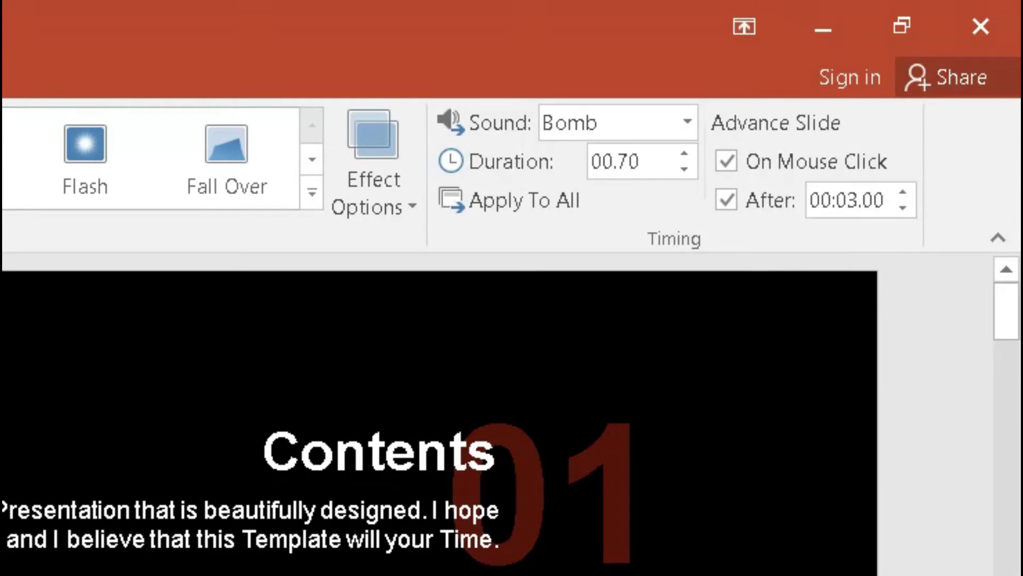
scroll(372, 358, down, 3)
click(911, 193)
click(911, 193)
click(911, 193)
click(911, 193)
click(911, 193)
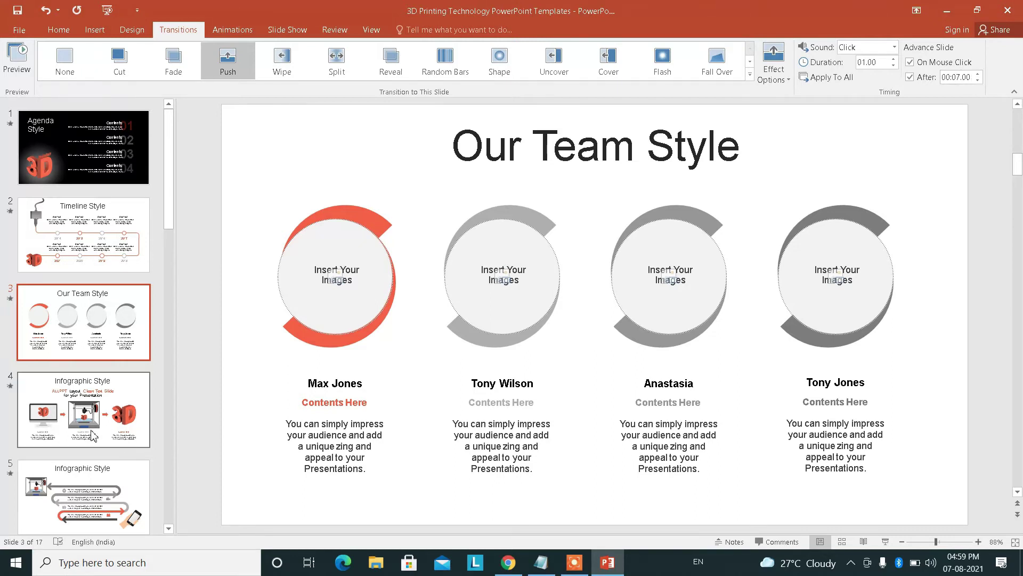
- Set slide 4 to auto-advance after 2 seconds, then review timings on slides 2–4
click(94, 435)
double_click(977, 75)
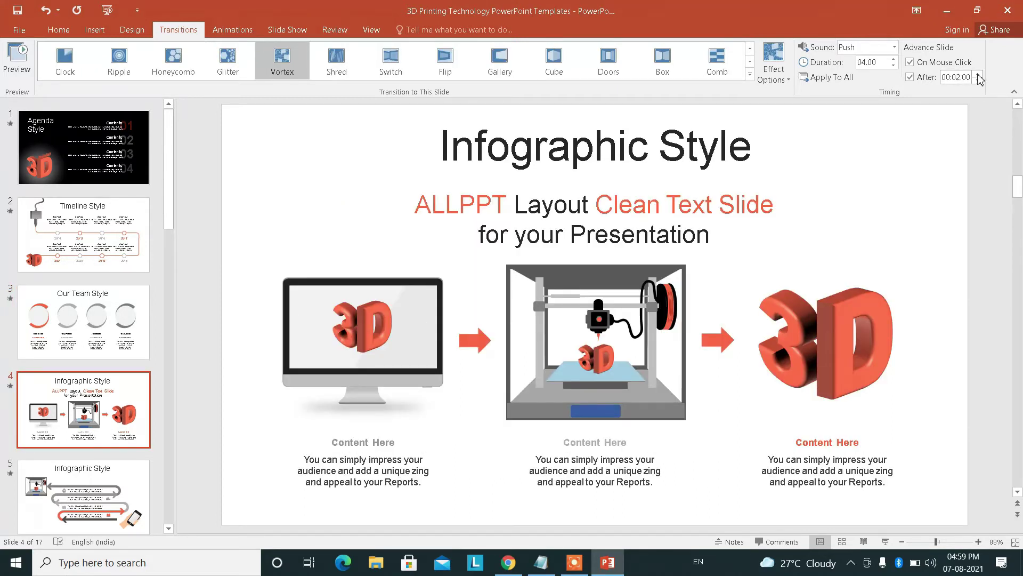
scroll(494, 262, down, 1)
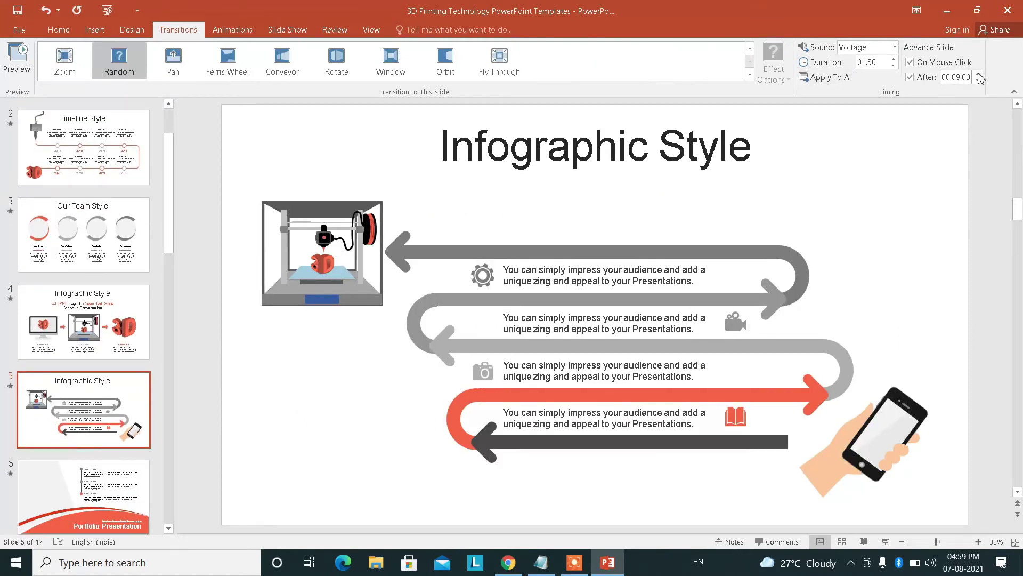
click(105, 171)
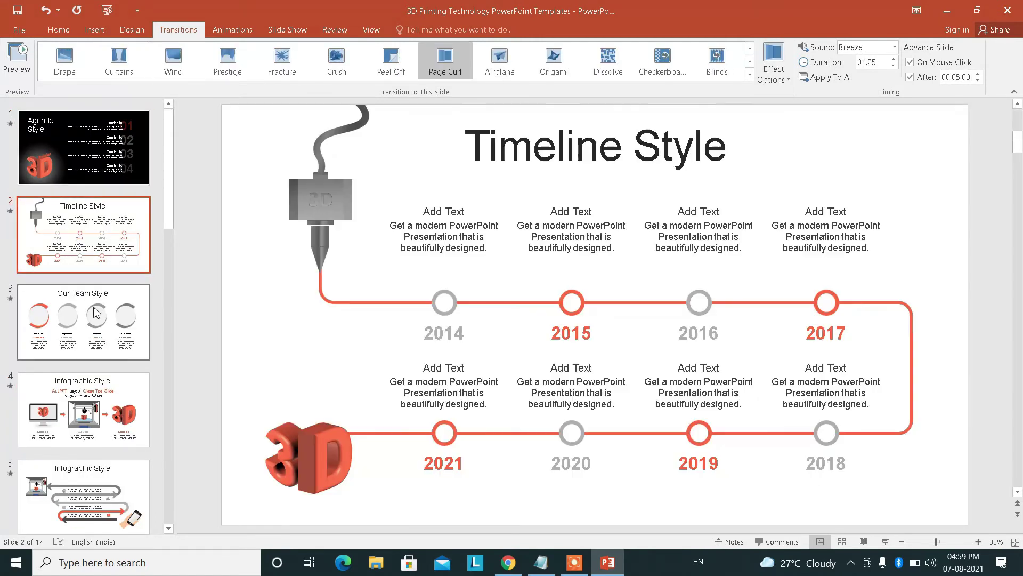
click(83, 325)
click(78, 401)
- Select slide 5 to show its Random transition, Voltage sound and 10-second auto-advance
key(Down)
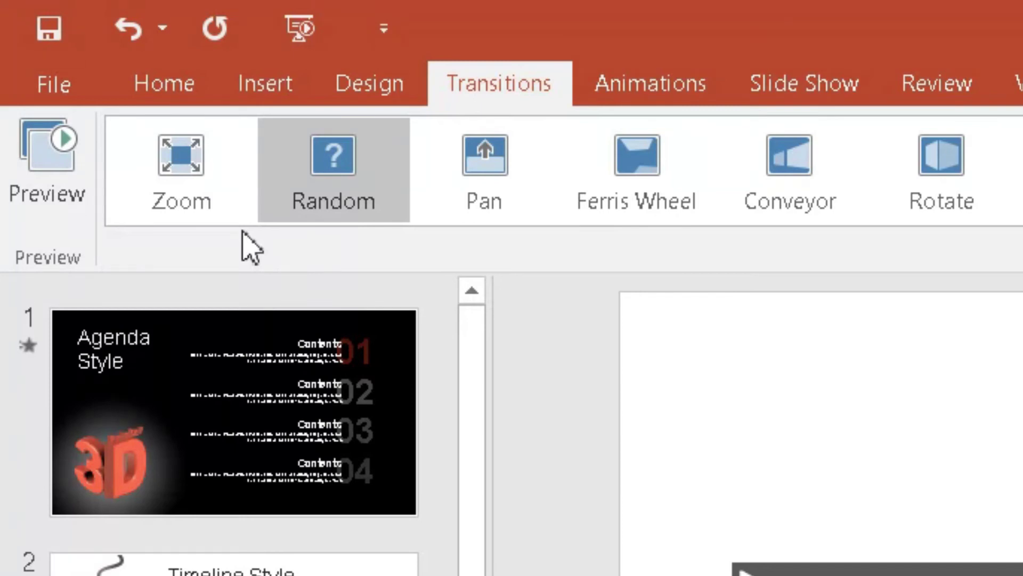
- Run the show from the start past Timeline, Our Team and both Infographic slides, then exit
click(302, 29)
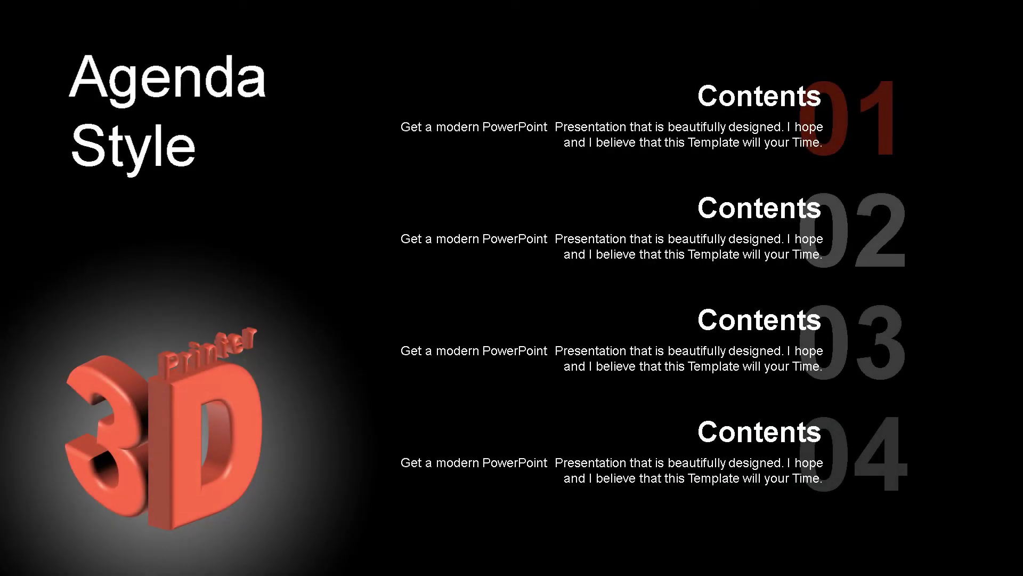
key(Right)
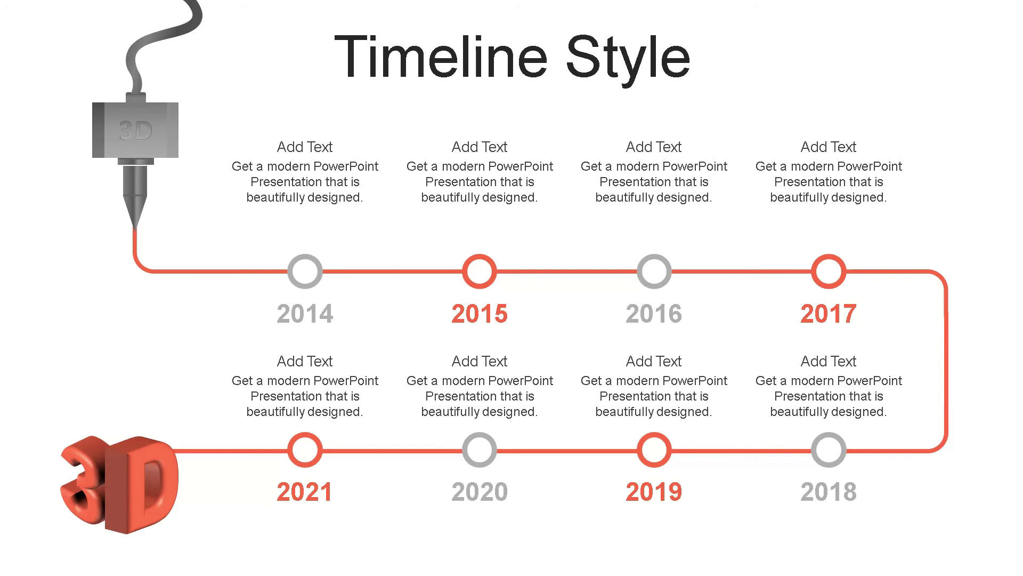
key(Right)
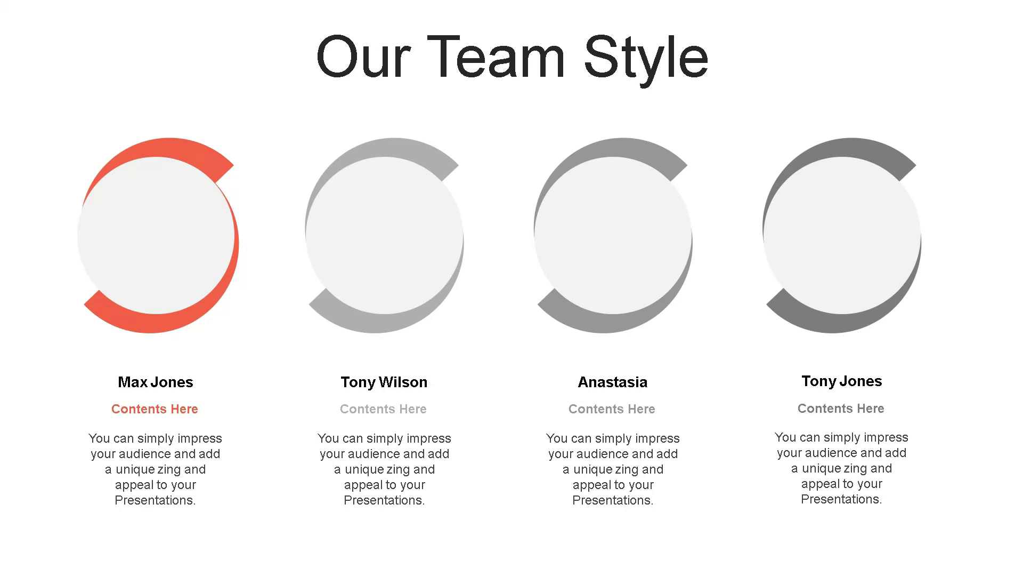
key(Right)
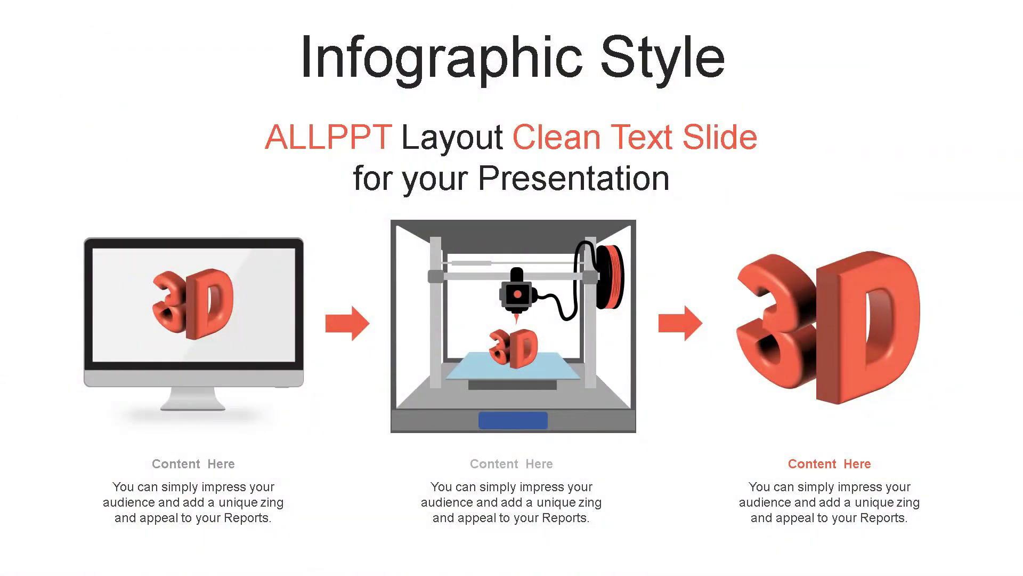
key(Right)
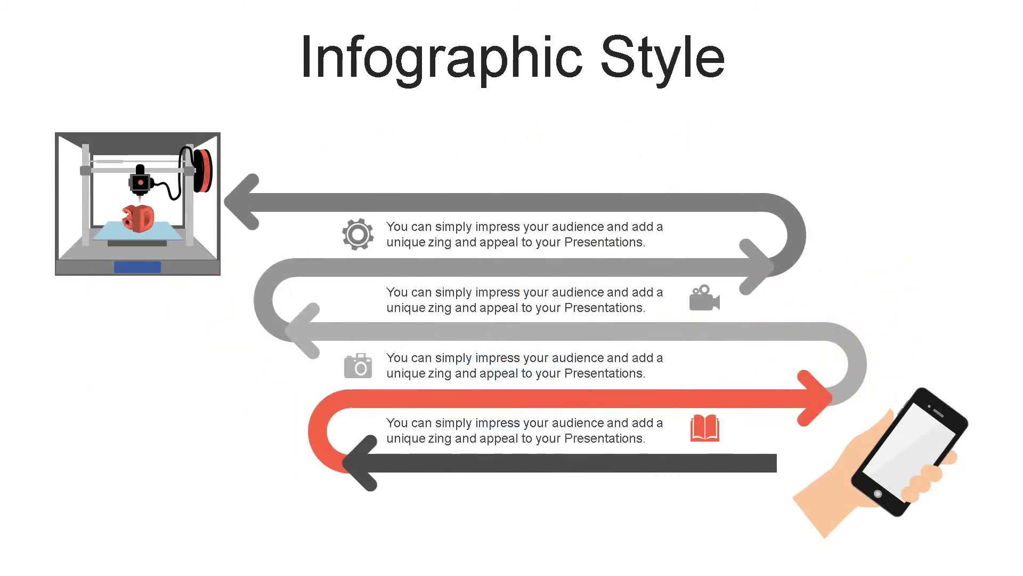
key(Escape)
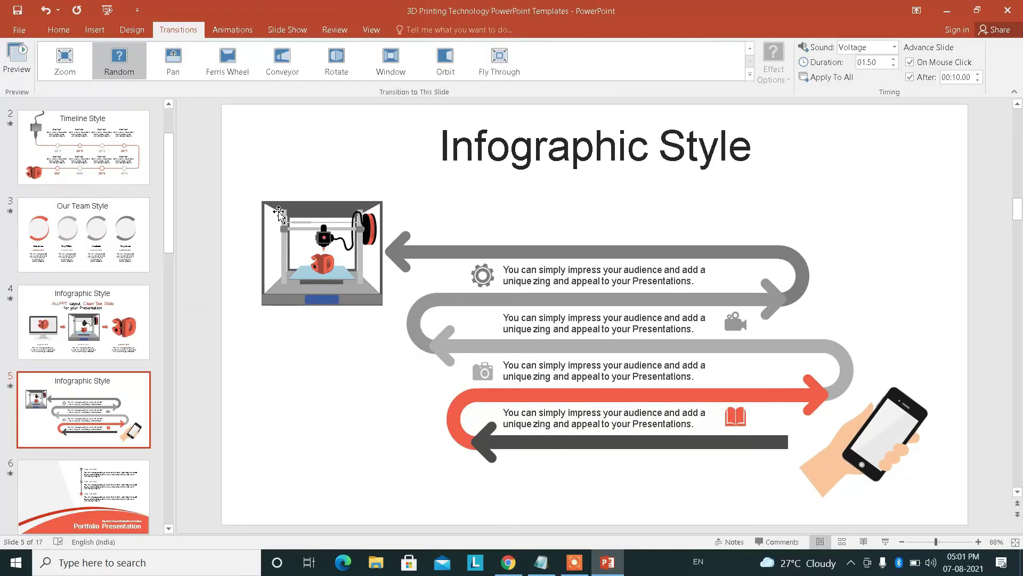